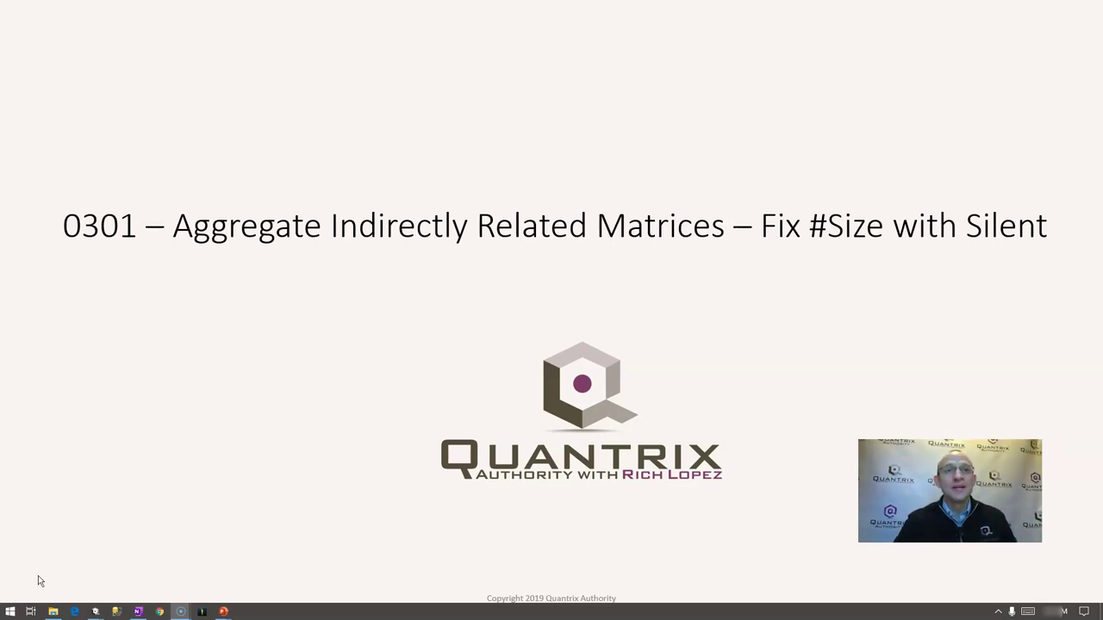
- Leave the title slides and bring up the Quantrix model with the #SIZE errors in Region Summary
key("alt+Tab")
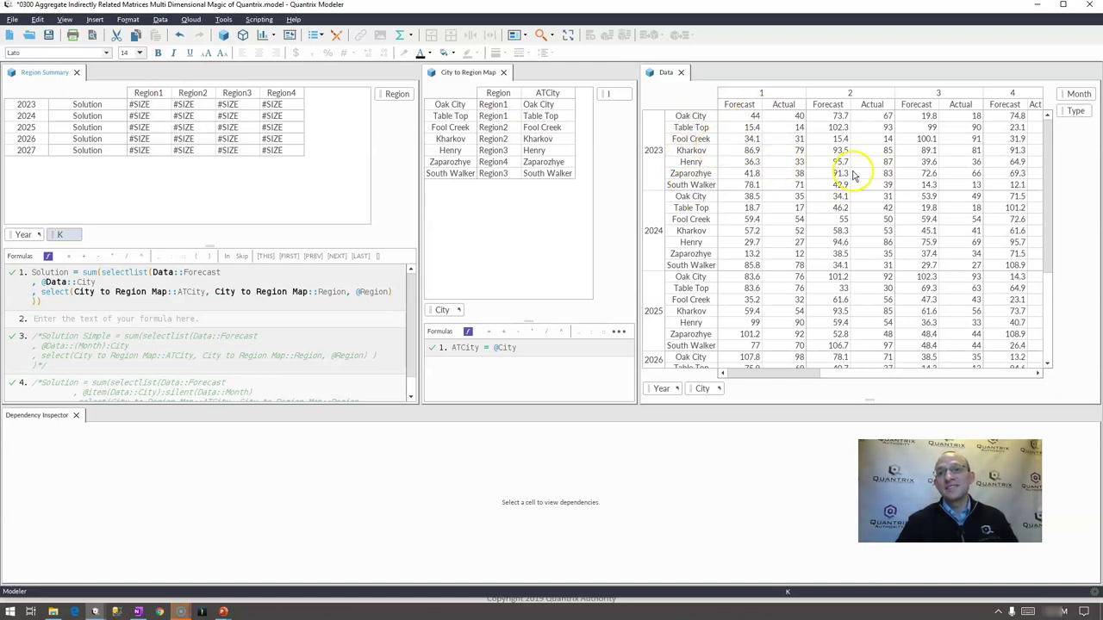
- Trace the 2024 Region1 Solution #SIZE dependencies, after trying and undoing a Month breakdown of Region Summary
left_click(505, 105)
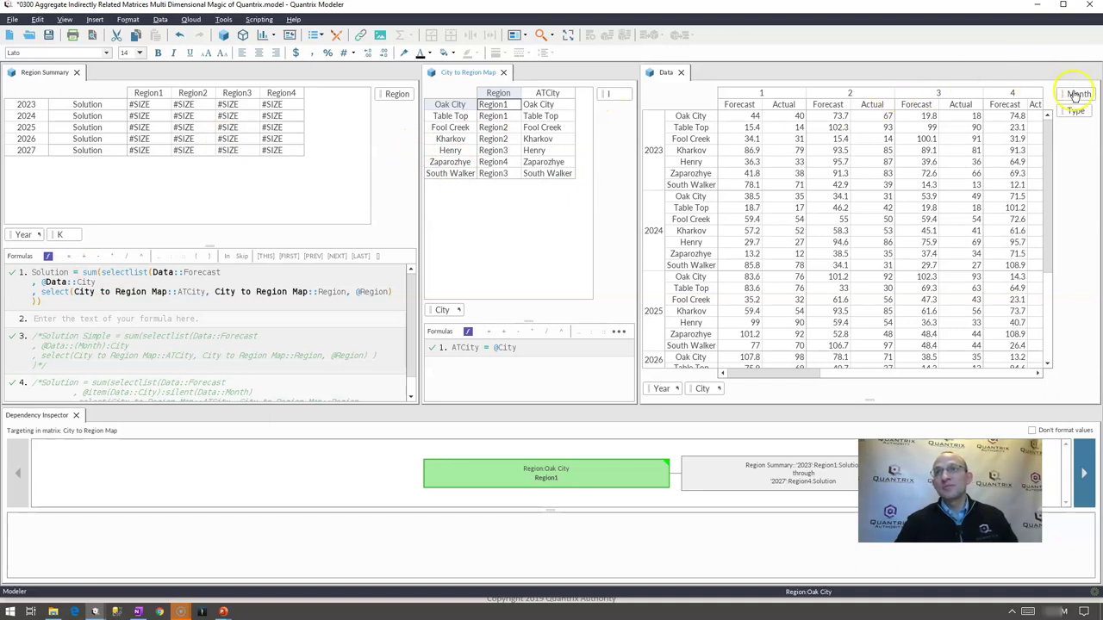
left_click_drag(1075, 93, 354, 229)
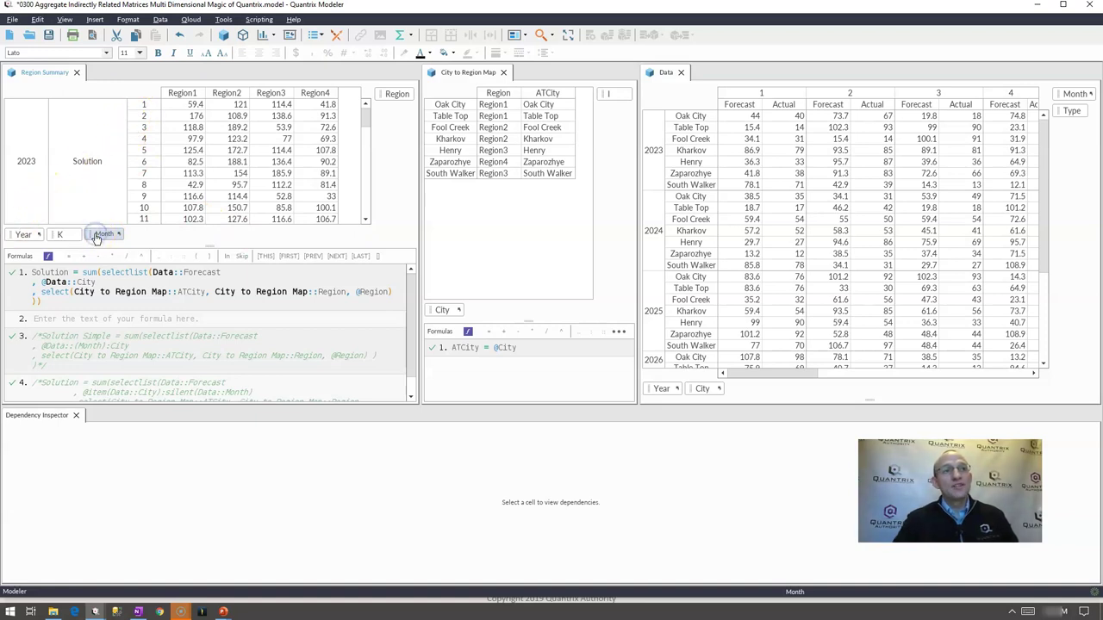
key("ctrl+z")
left_click(140, 115)
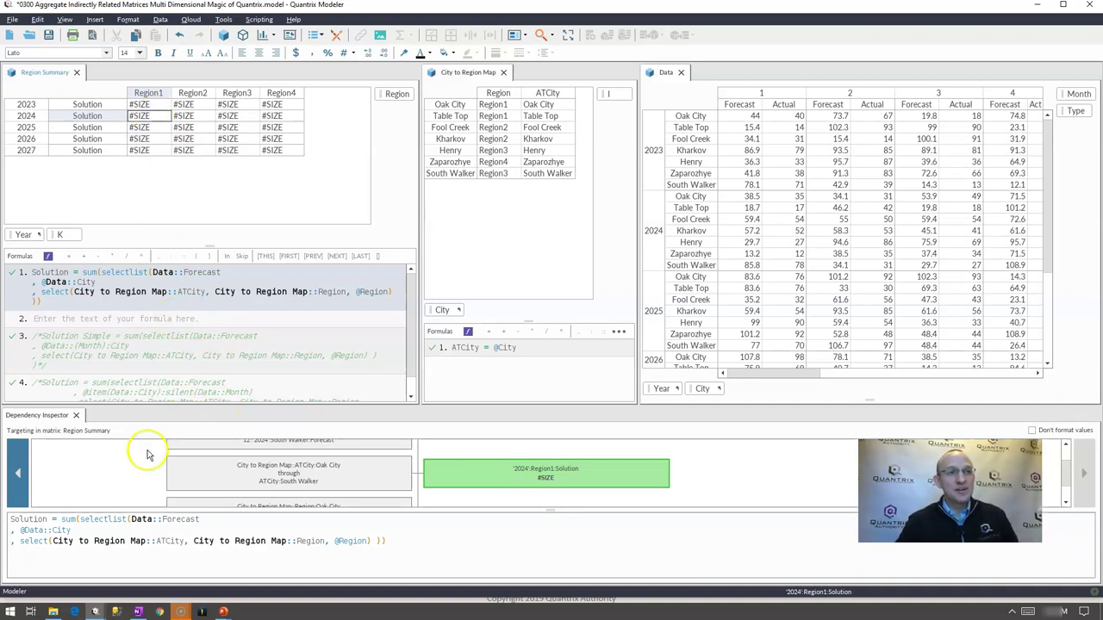
mouse_move(158, 528)
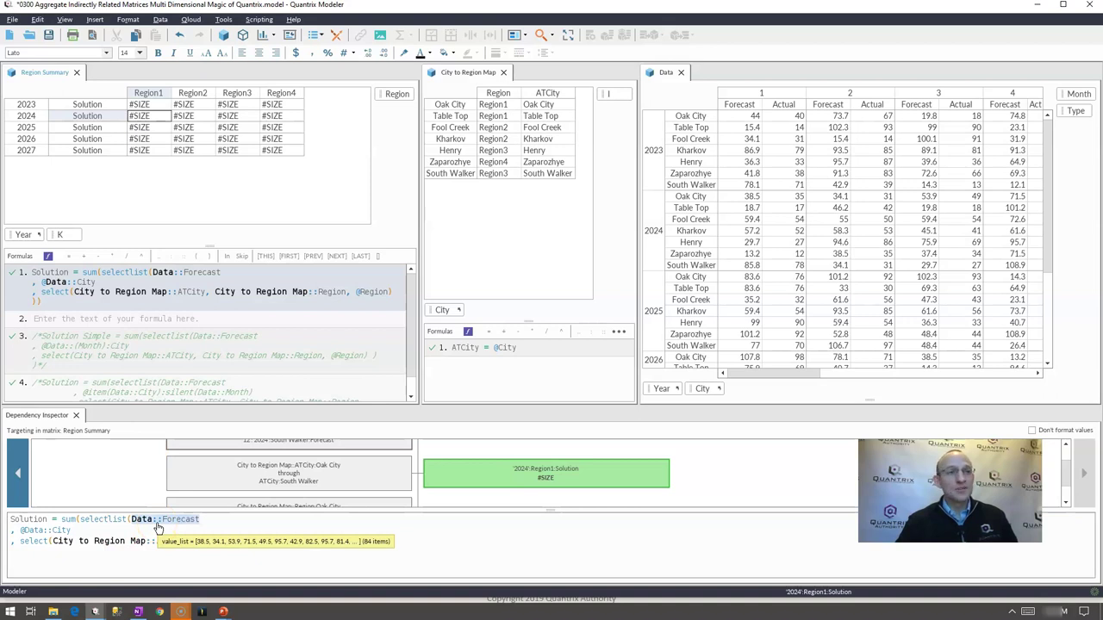
mouse_move(54, 534)
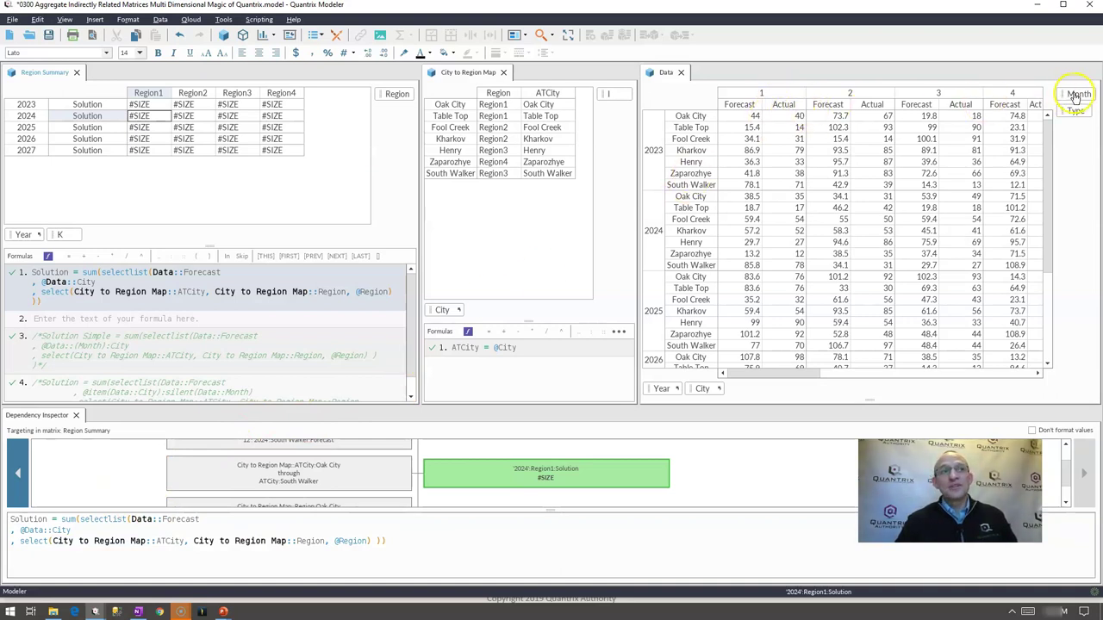
mouse_move(193, 524)
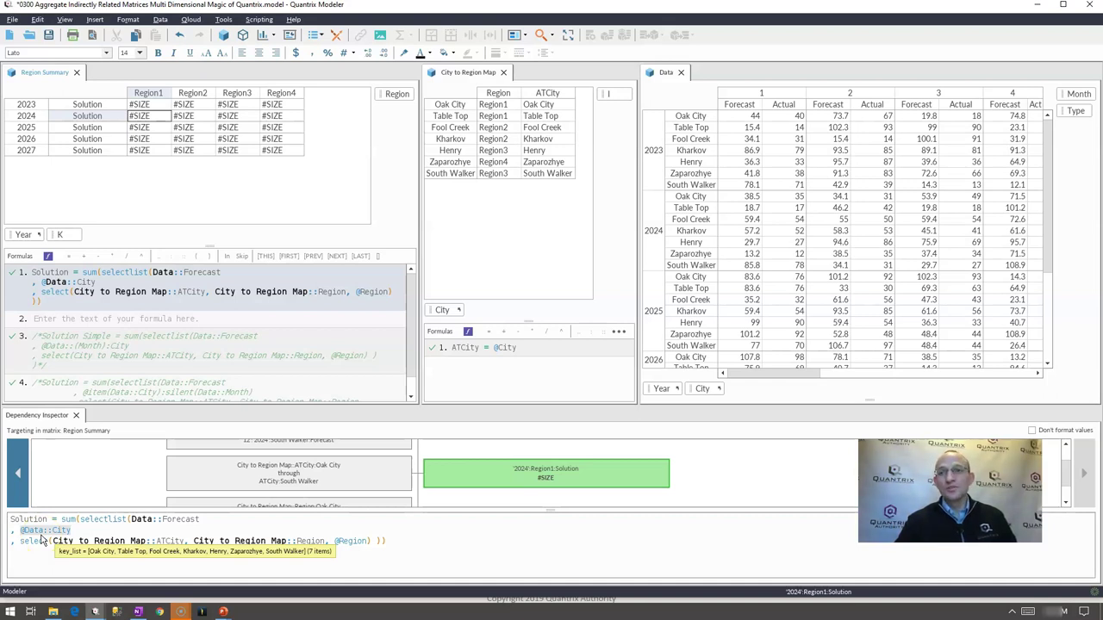
left_click(81, 283)
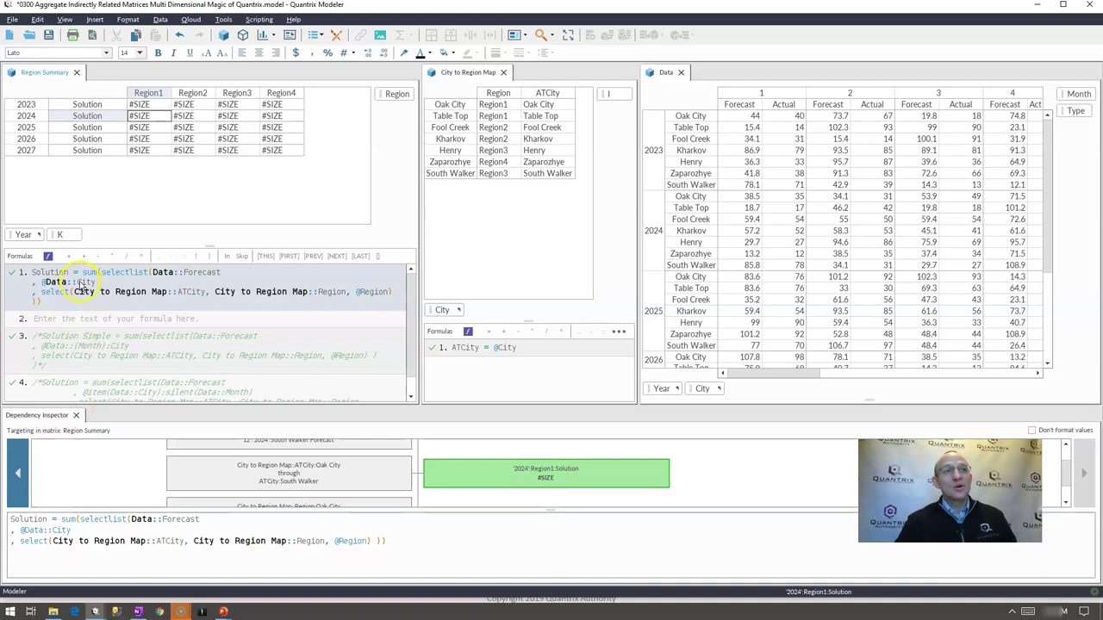
left_click(86, 288)
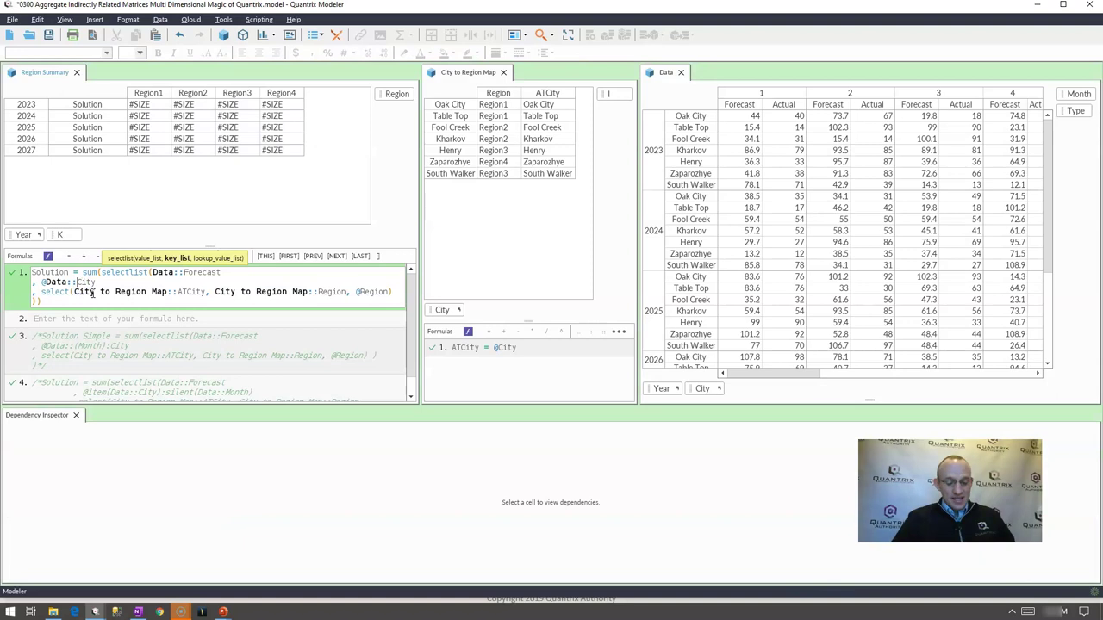
type("Month")
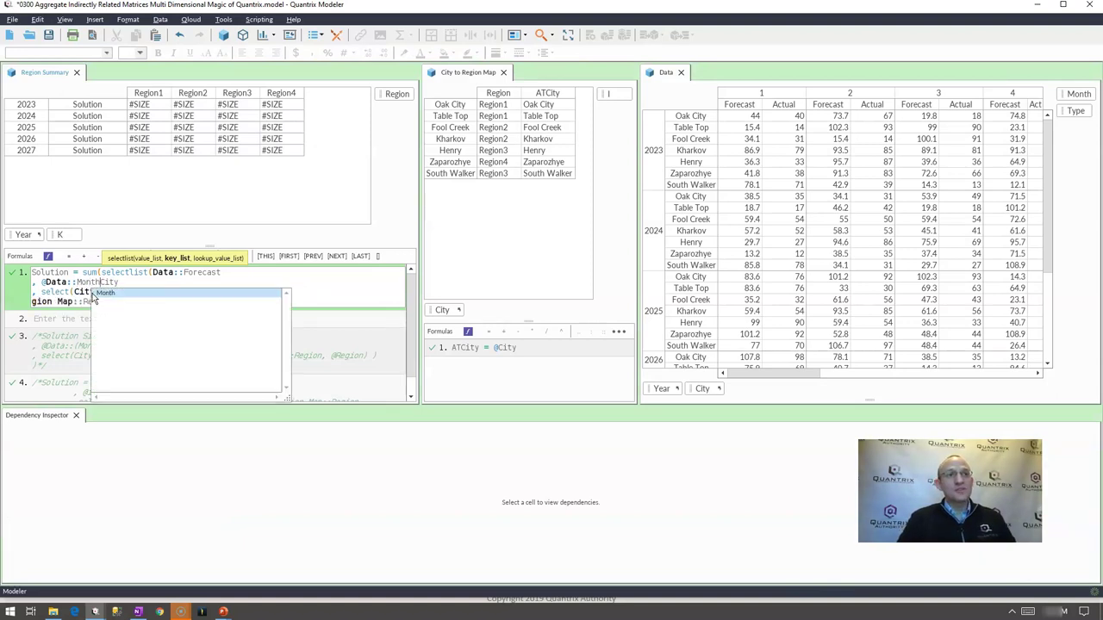
type(":")
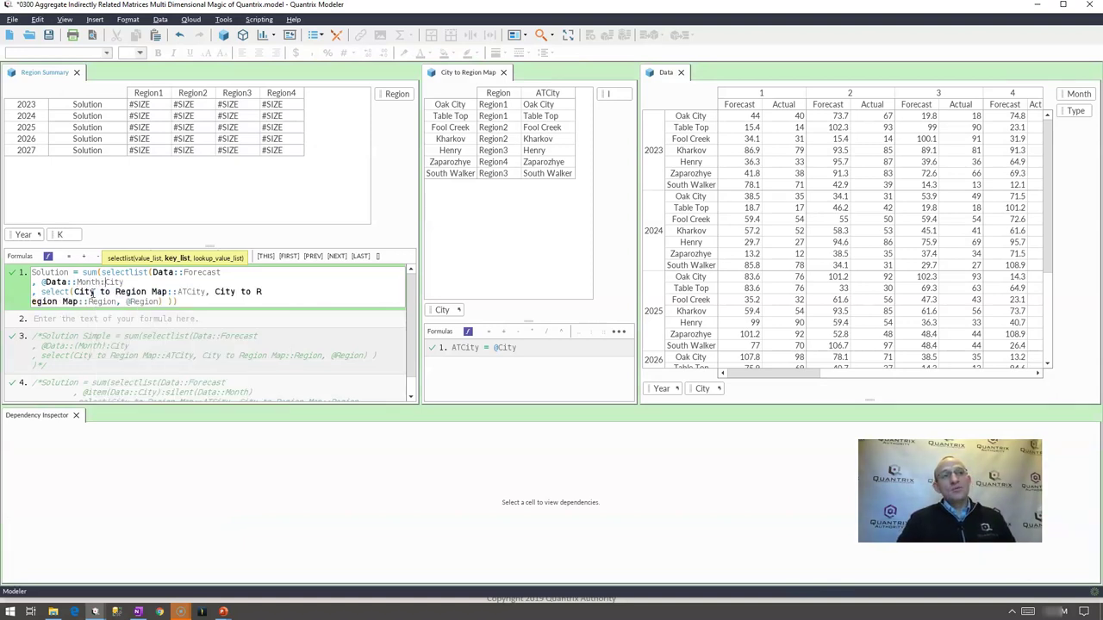
key("Return")
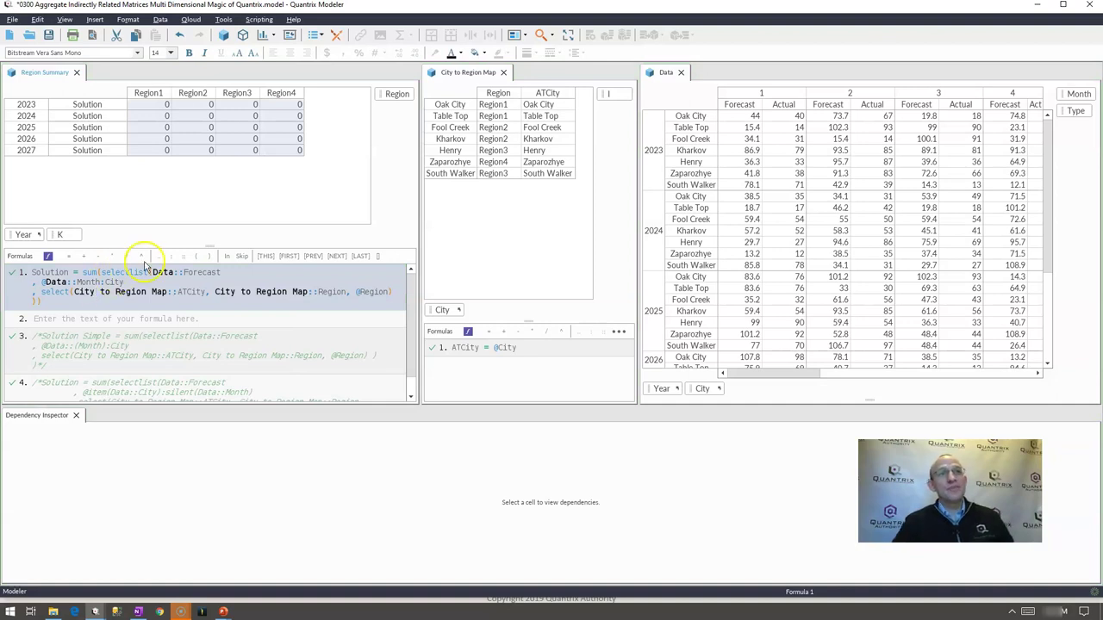
left_click(157, 117)
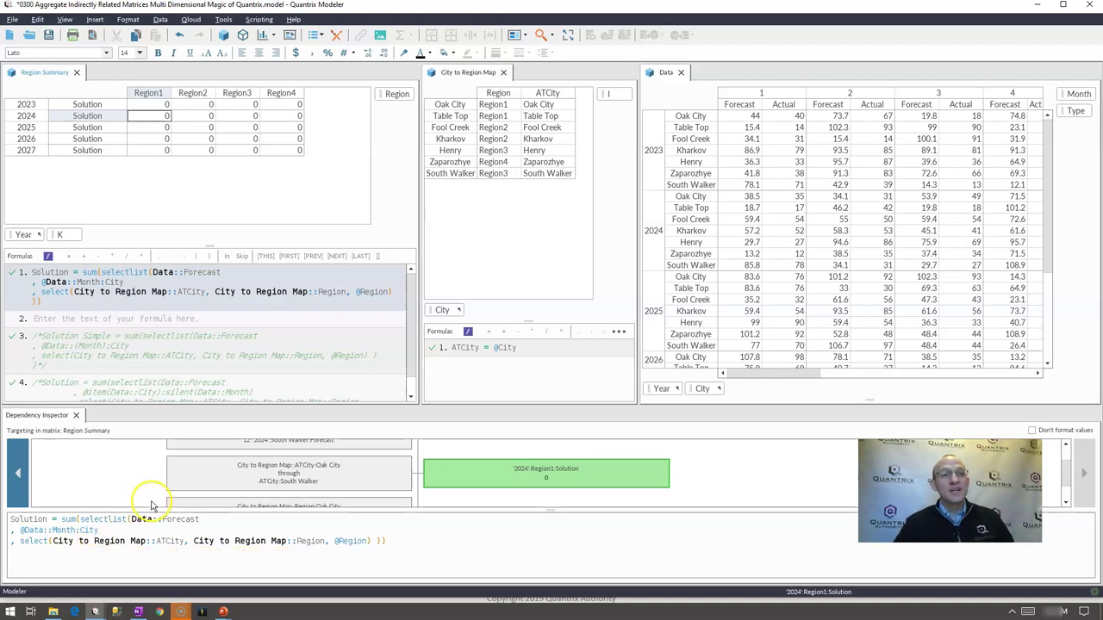
mouse_move(155, 523)
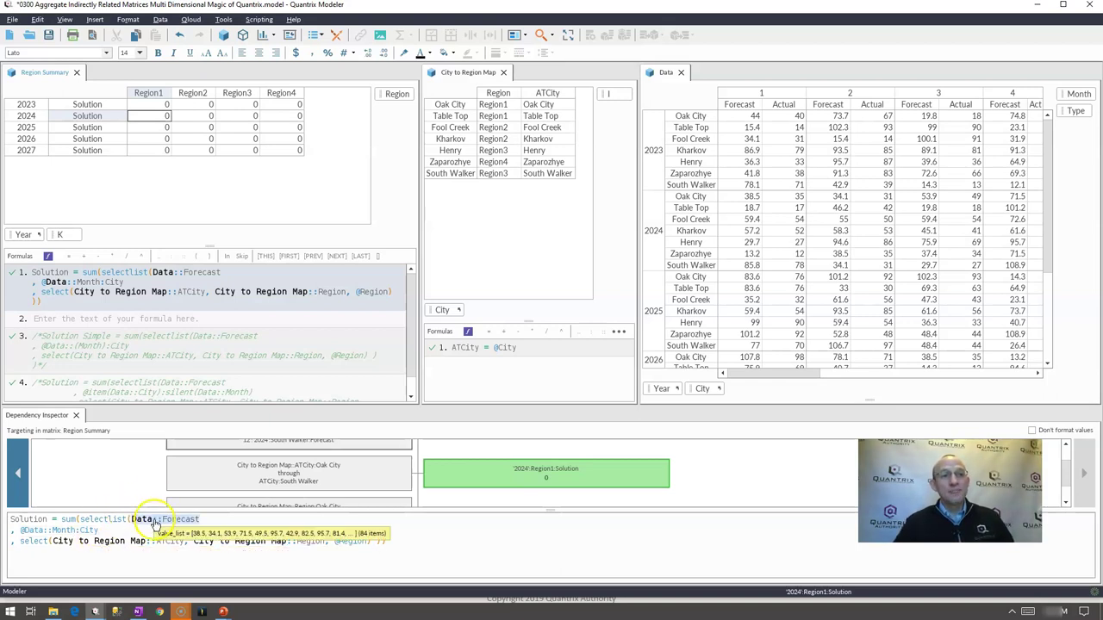
left_click(35, 541)
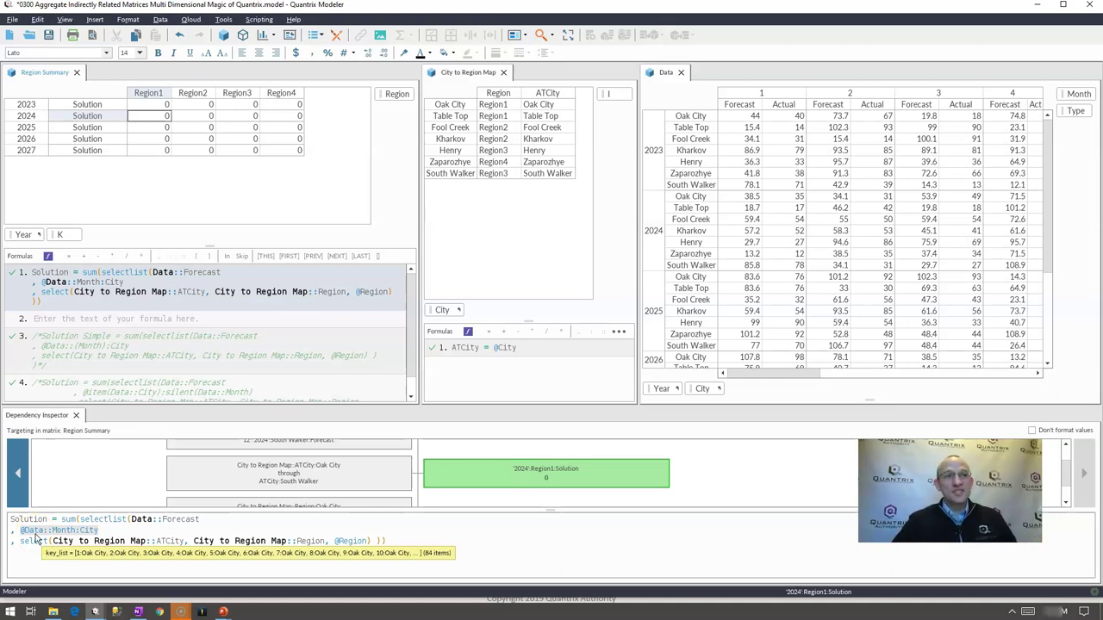
left_click(77, 283)
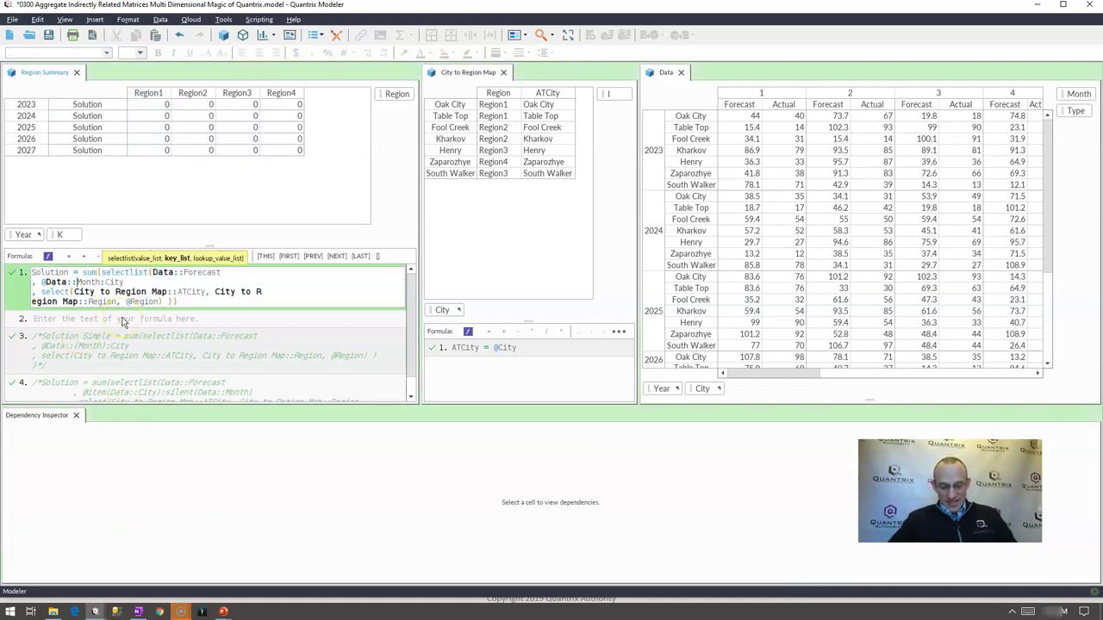
type("(")
key("Right")
key("Right")
key("Right")
key("Right")
key("Right")
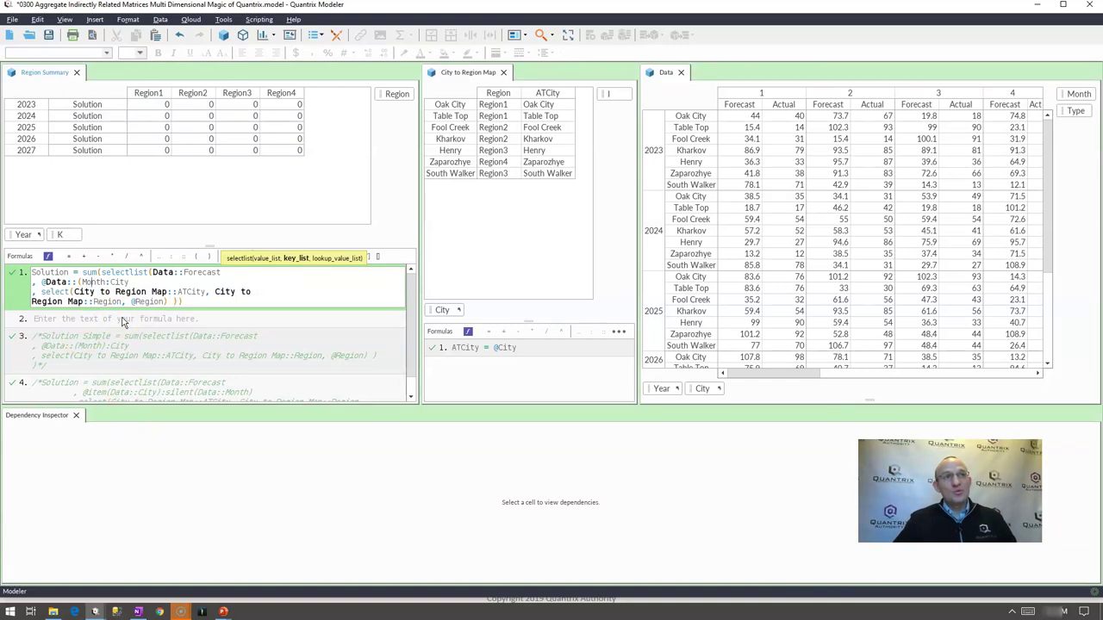
type(")")
key("Return")
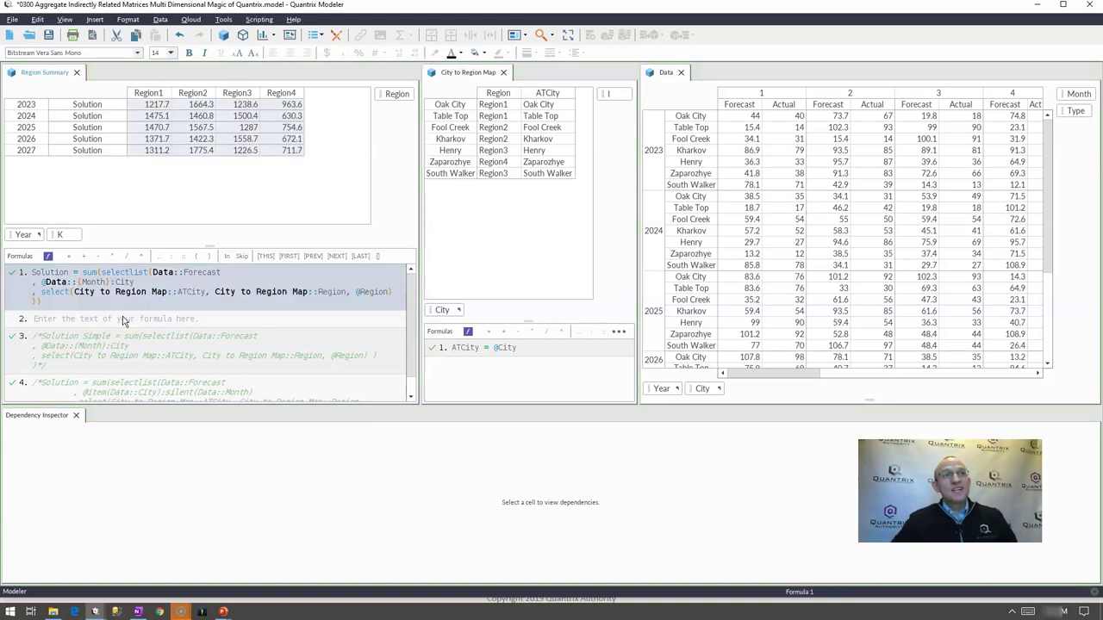
left_click(181, 207)
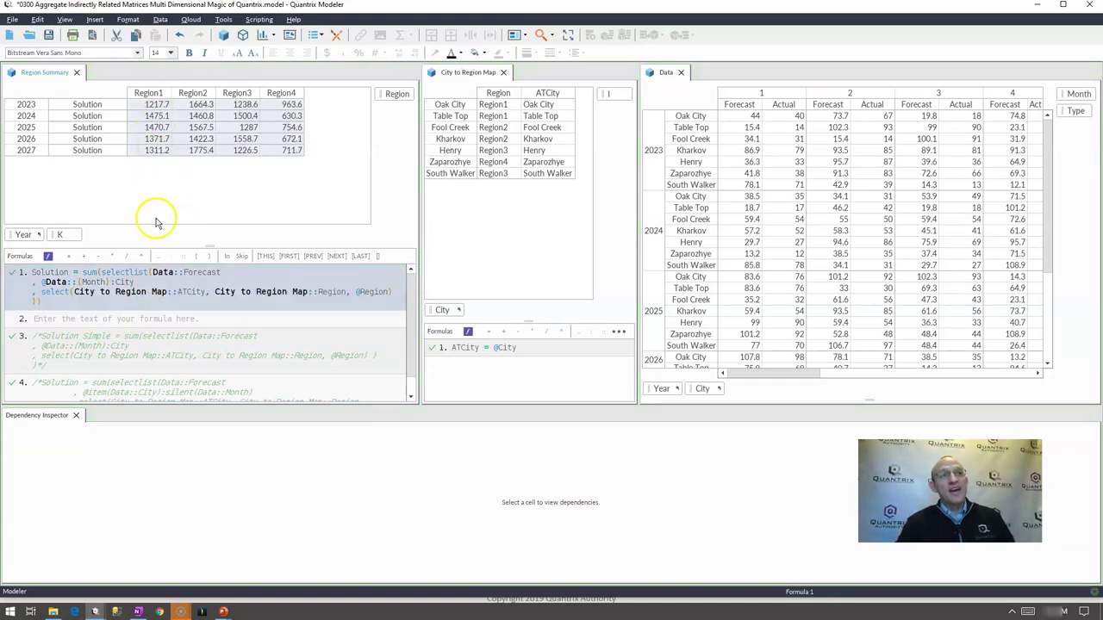
- Inspect the 2025 Region1 total's returned keys and lookup values, then select the Solution item labels
left_click(148, 126)
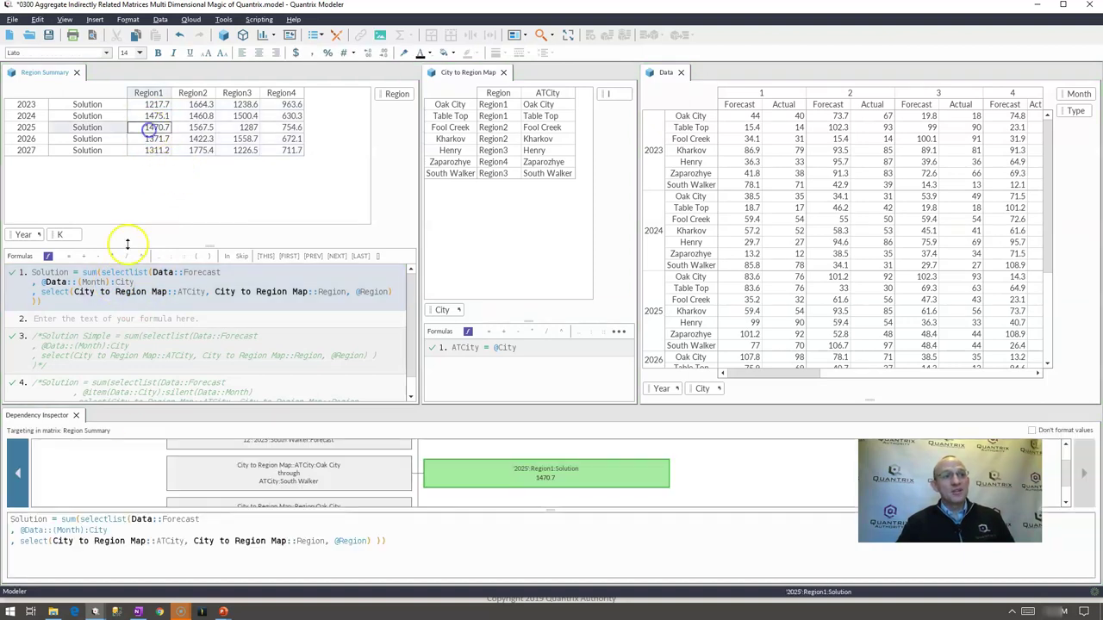
mouse_move(36, 533)
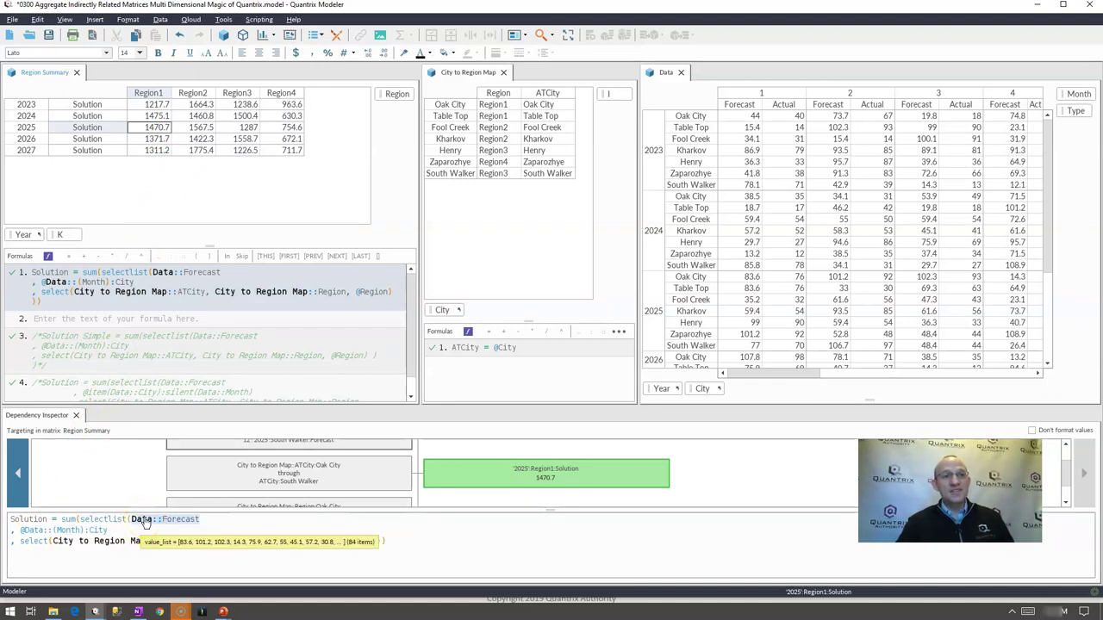
left_click(30, 532)
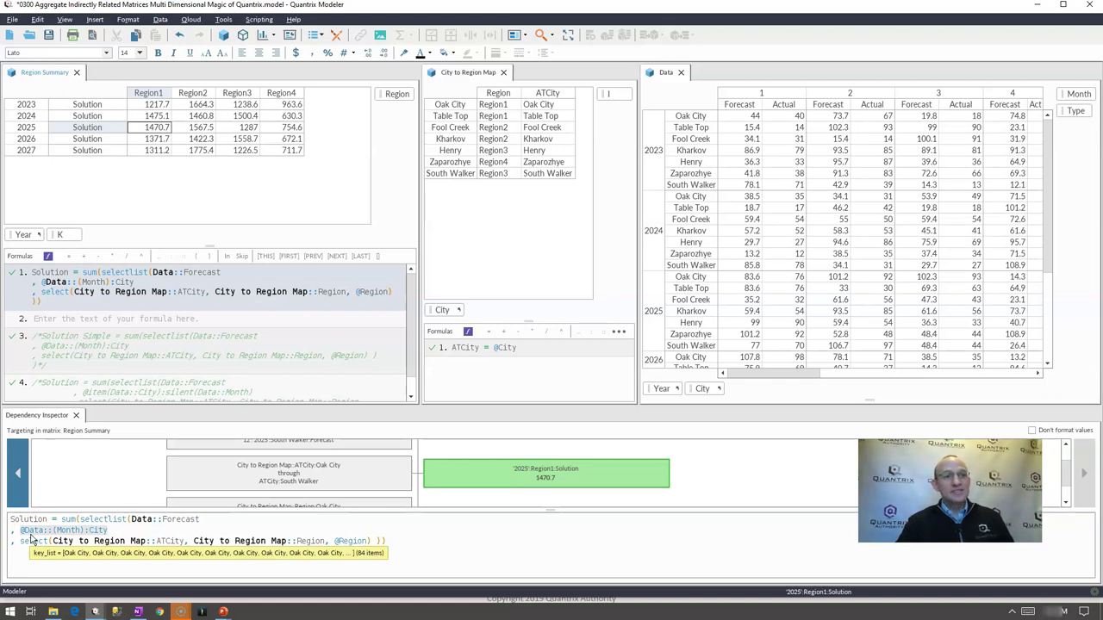
left_click(37, 546)
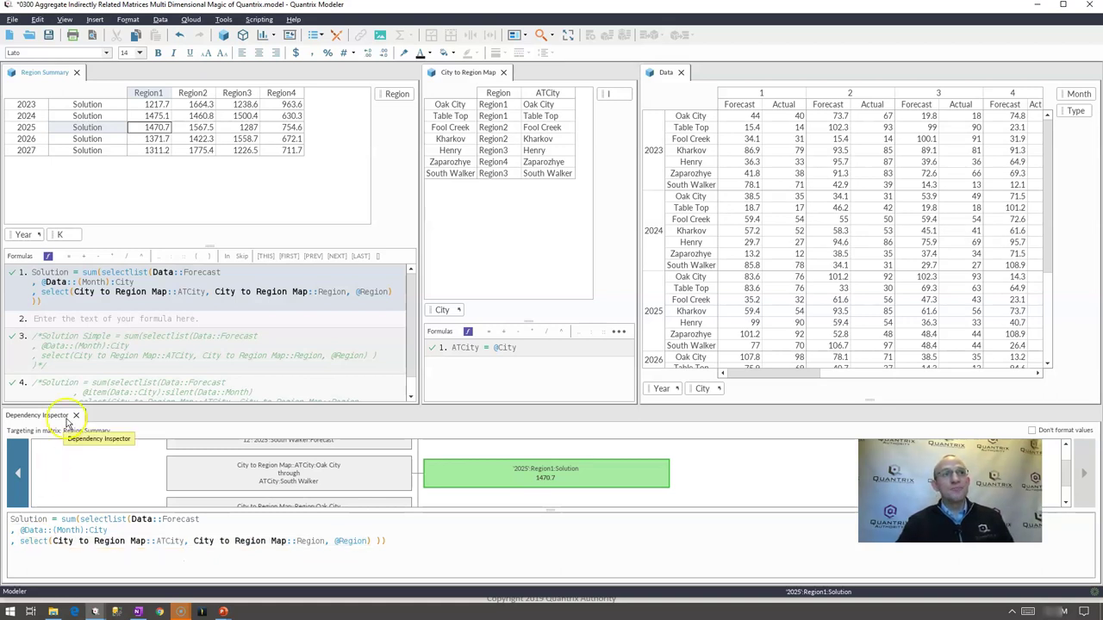
left_click(102, 149)
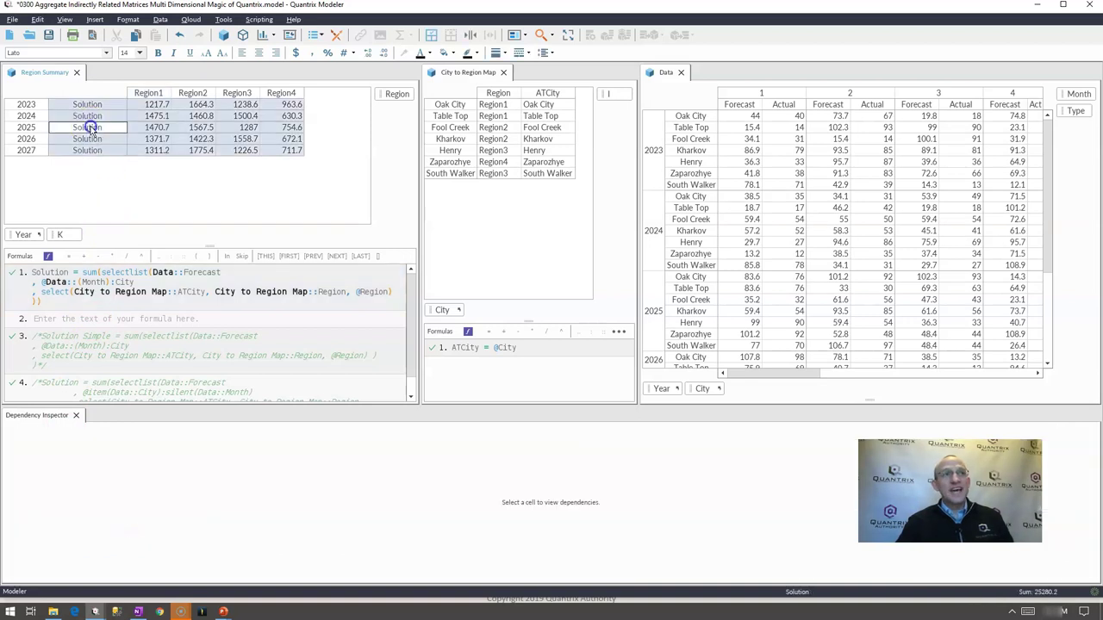
key("Return")
left_click(131, 159)
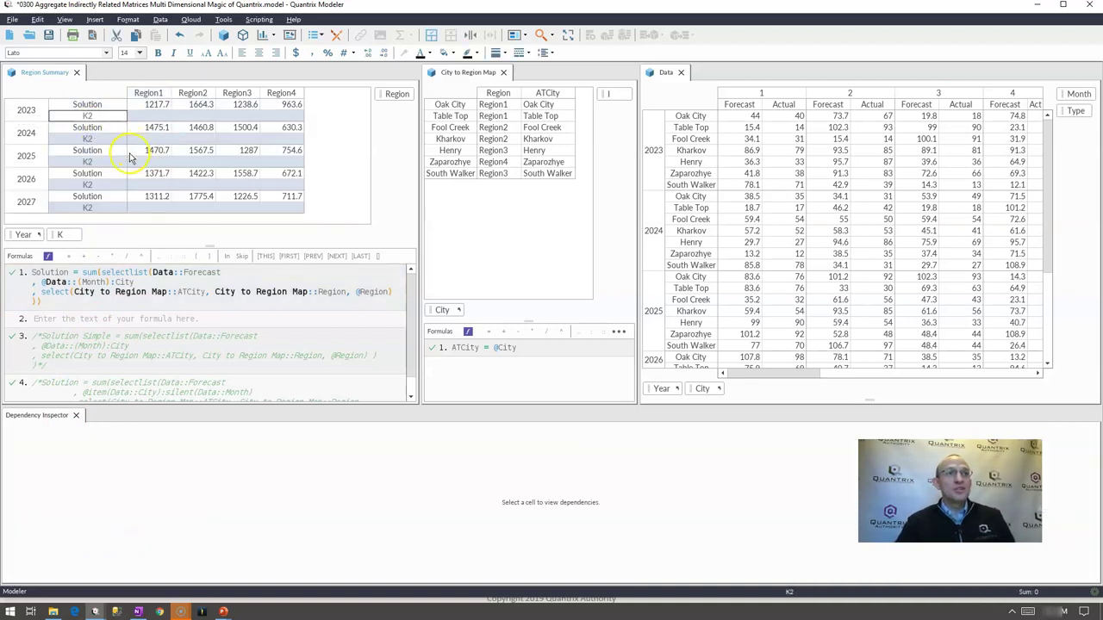
type("= ")
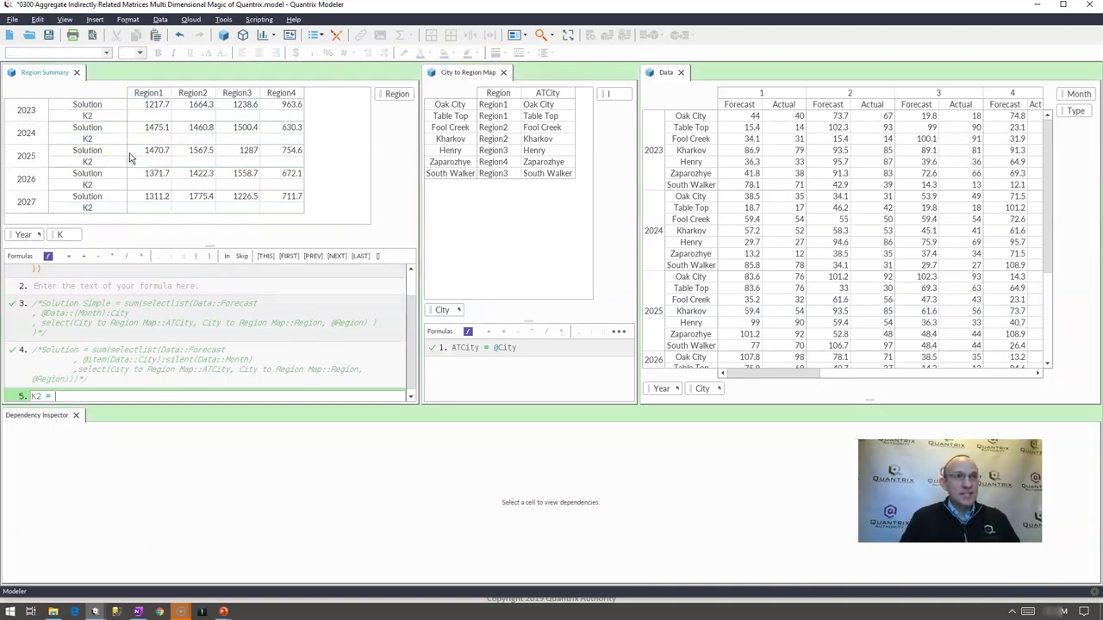
type("sum(selec")
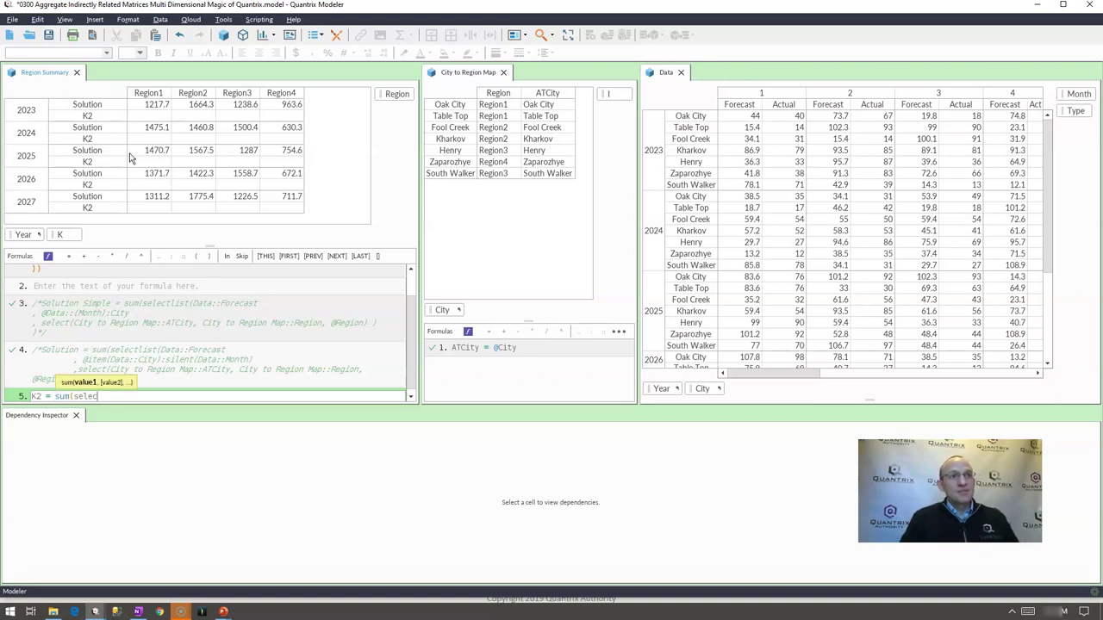
type("tlist(")
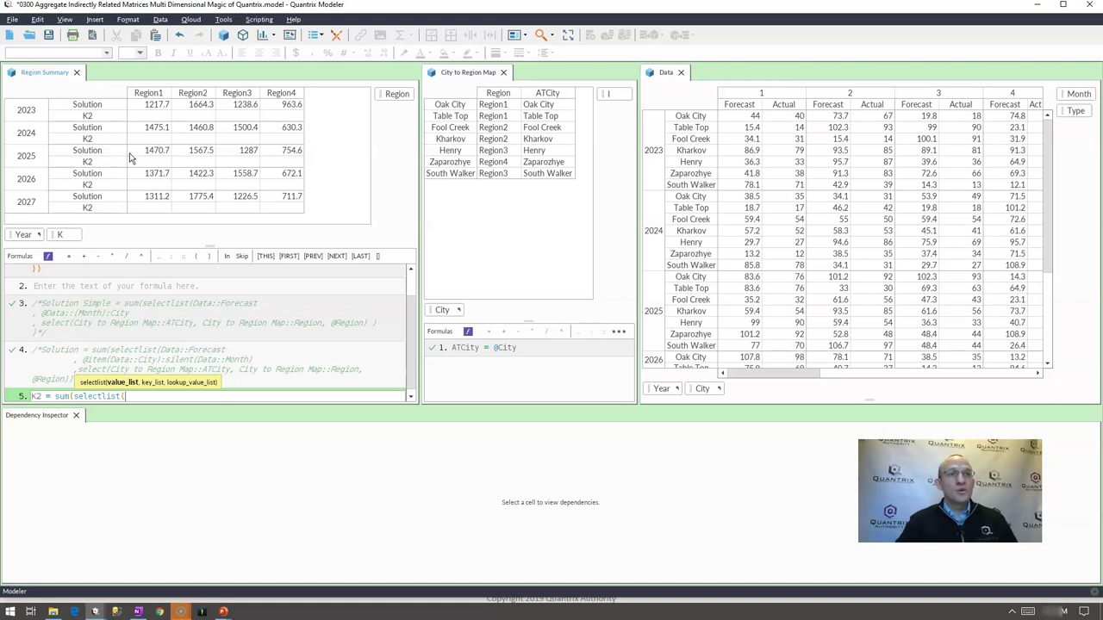
type("data")
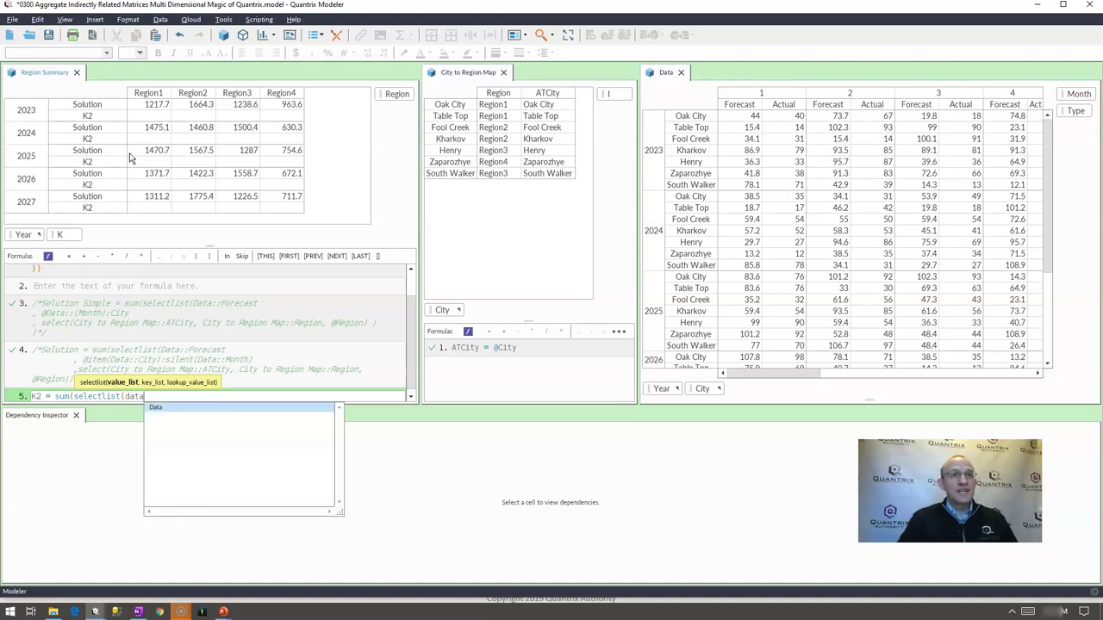
type("::Forecast")
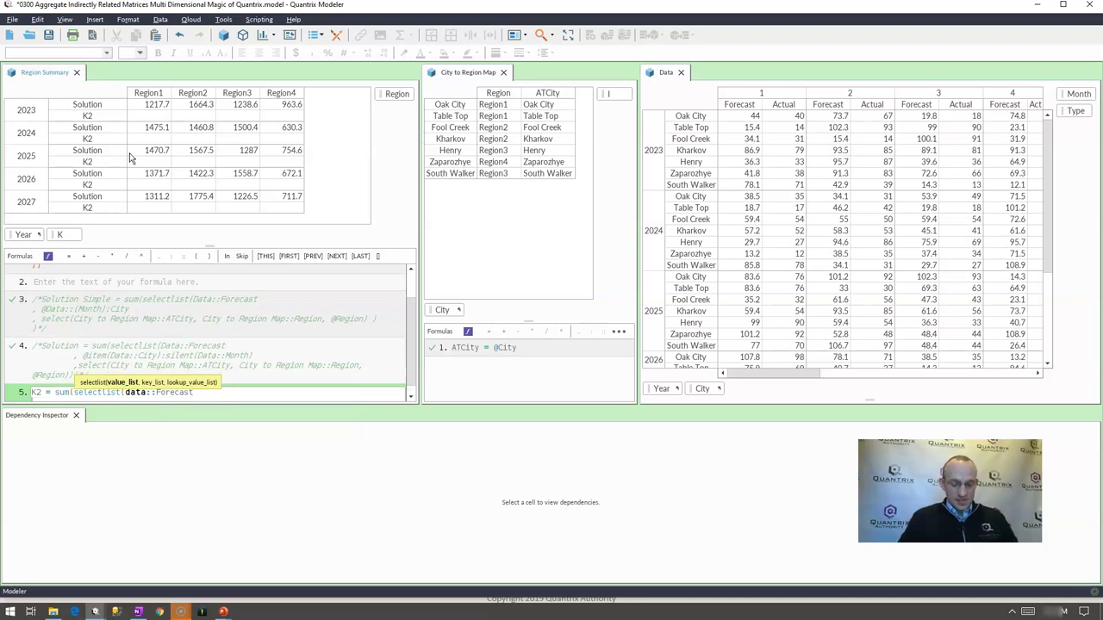
key("Return")
type(", @item")
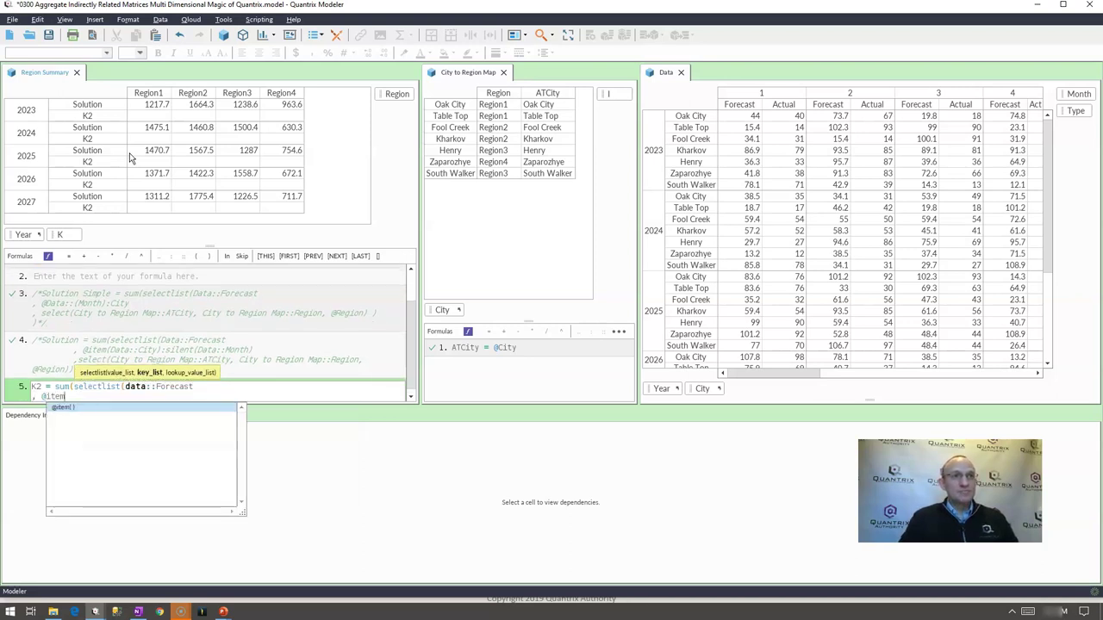
type("(Data::ci")
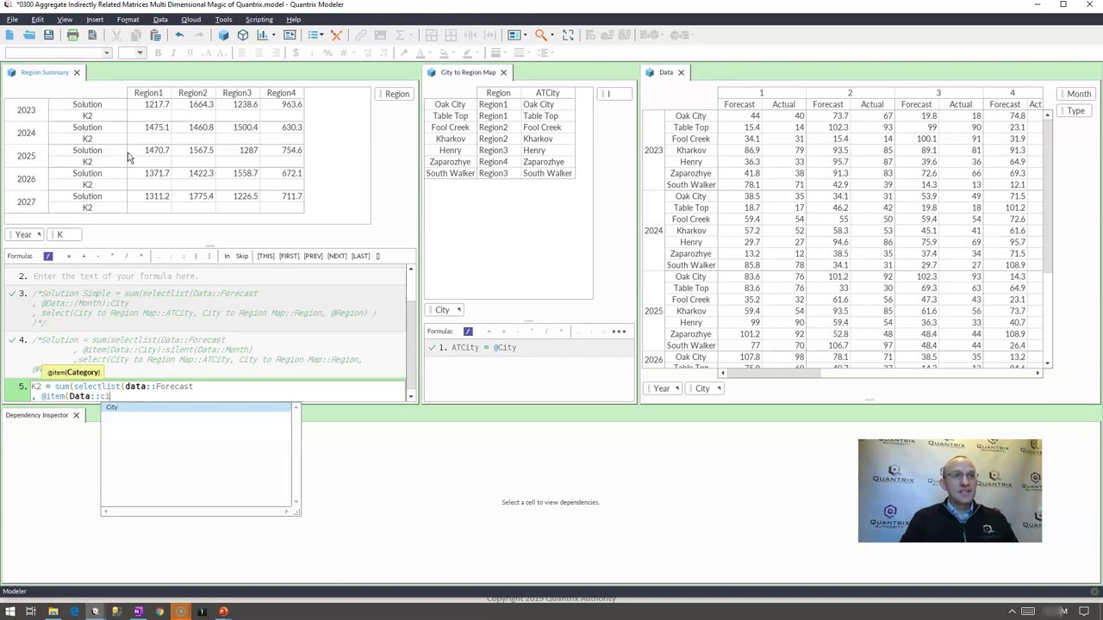
key("Return")
type(")")
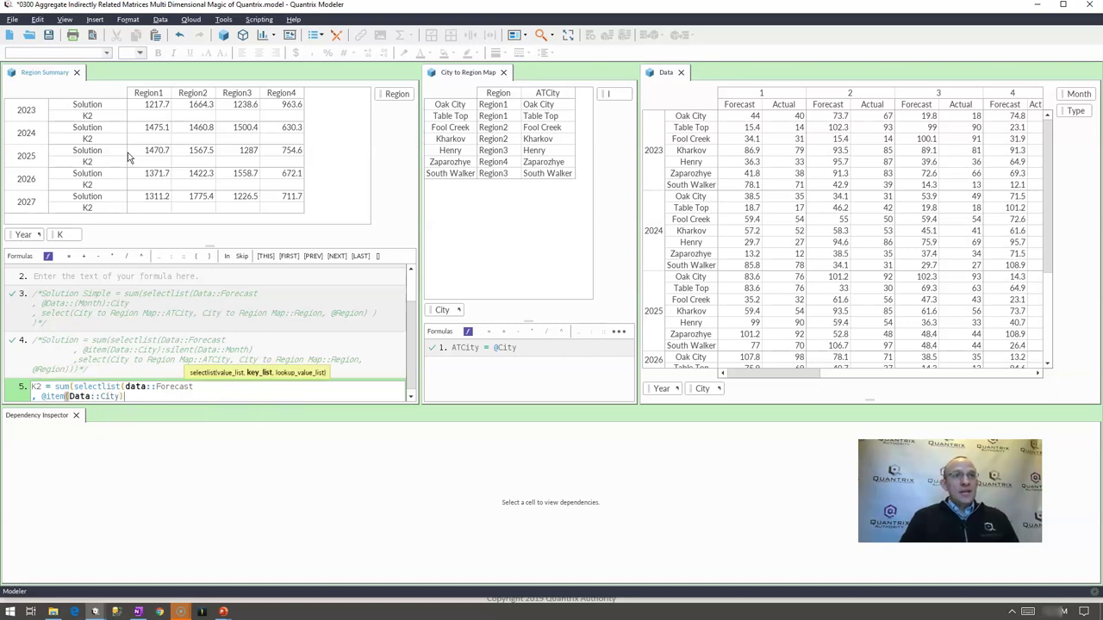
type(":silent")
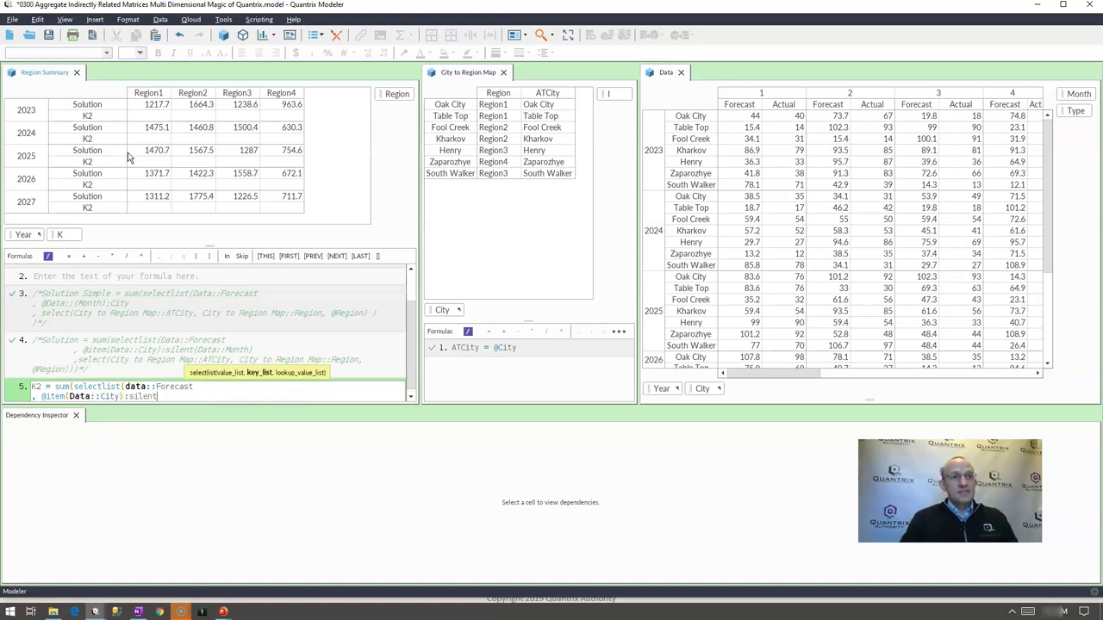
type("(Data")
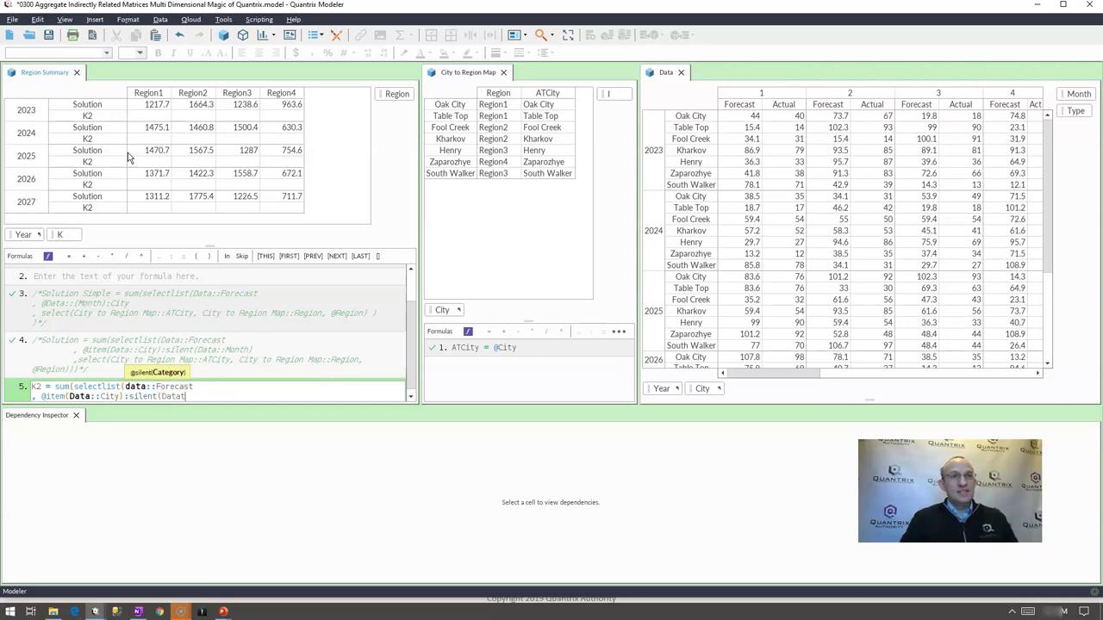
type("::Month)")
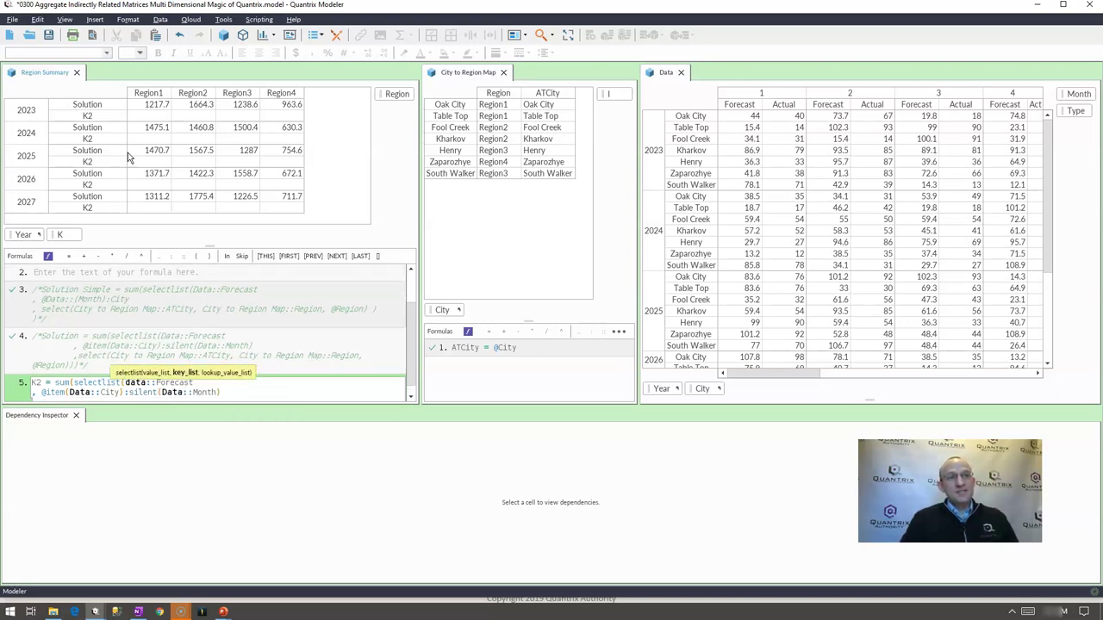
key("Return")
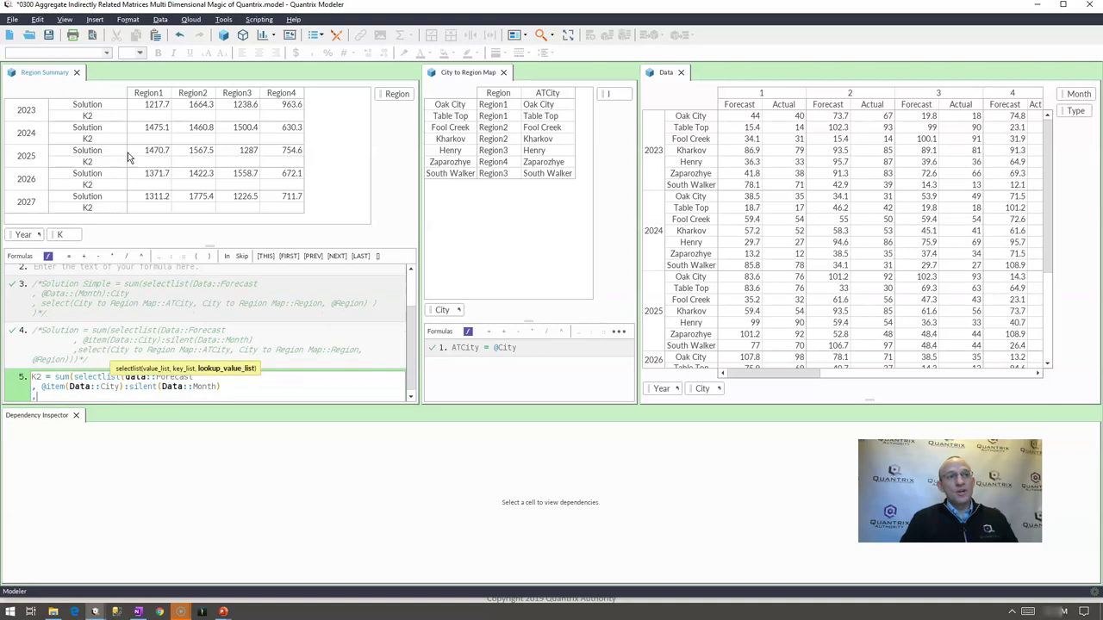
type(", se")
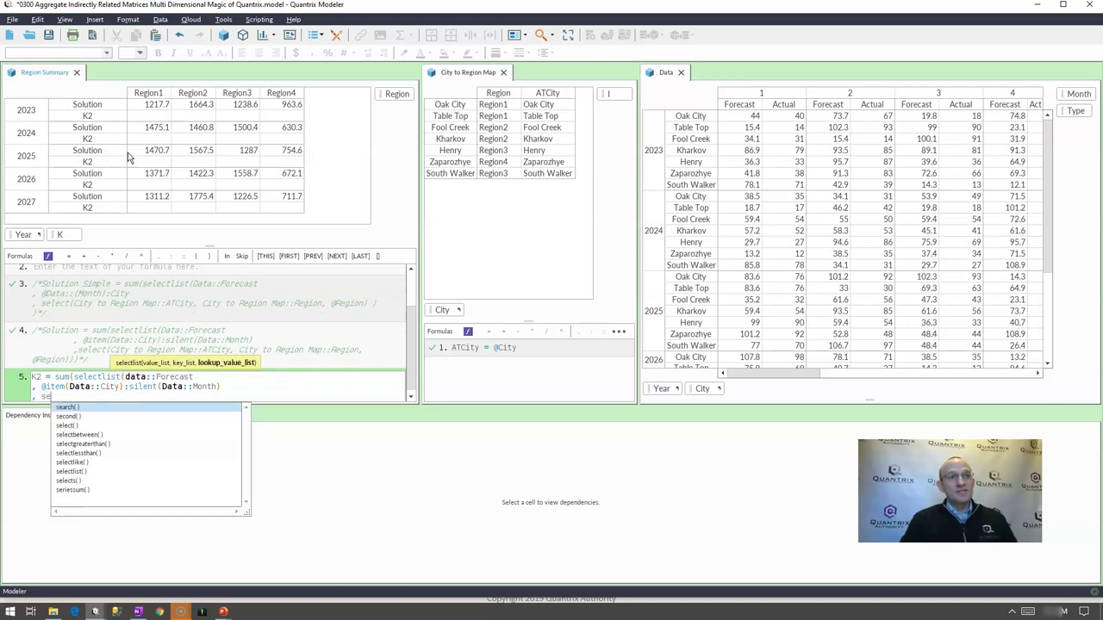
type("lect(city")
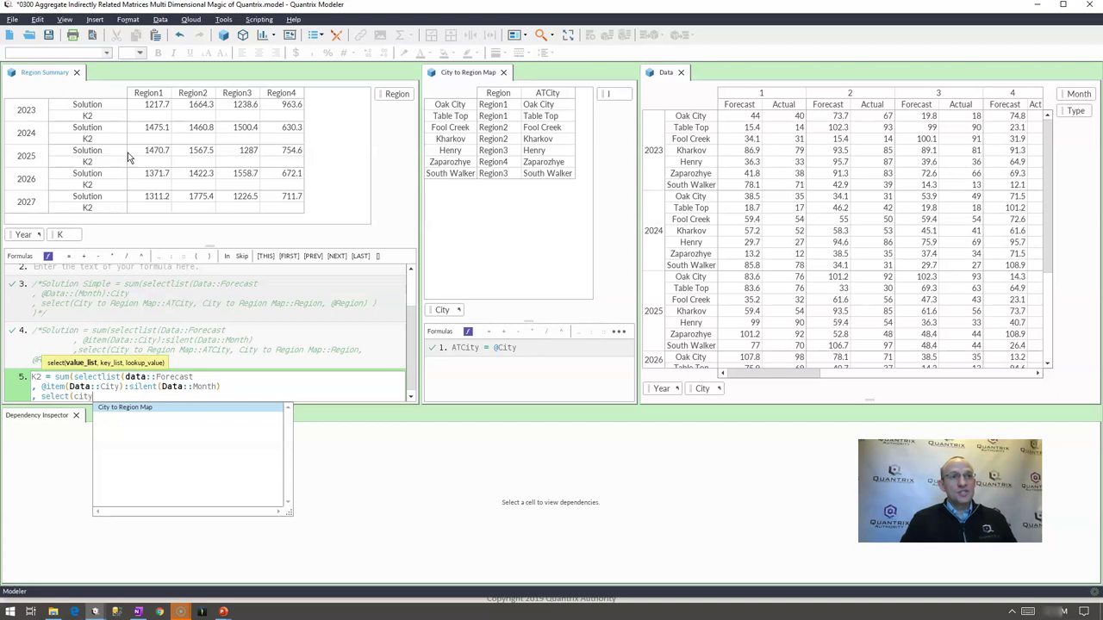
key("Return")
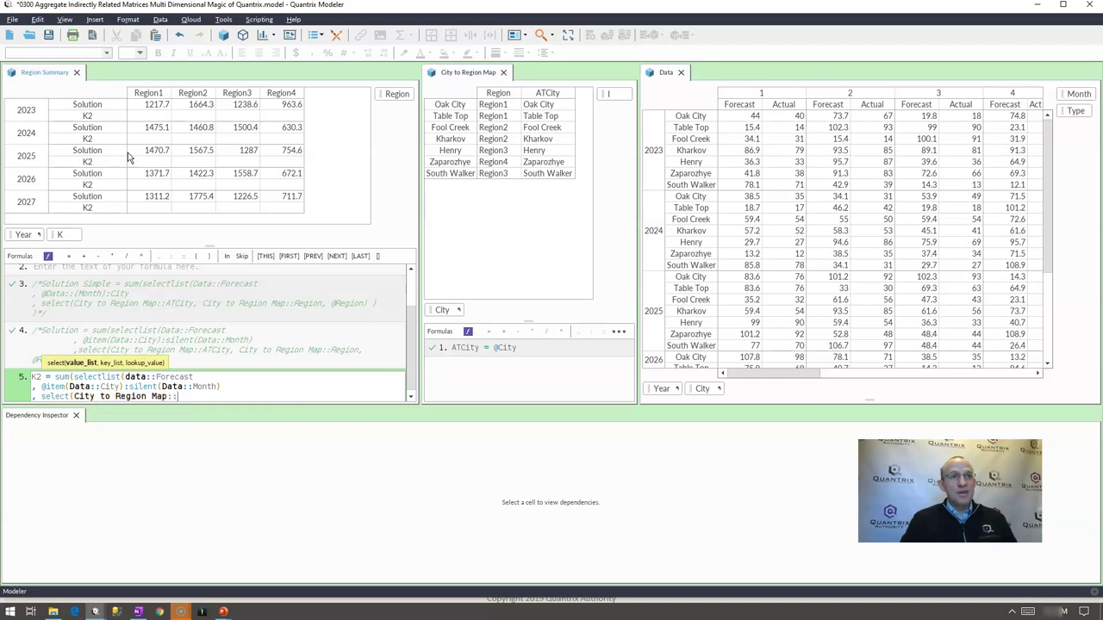
type("::at")
key("Return")
type(", cit")
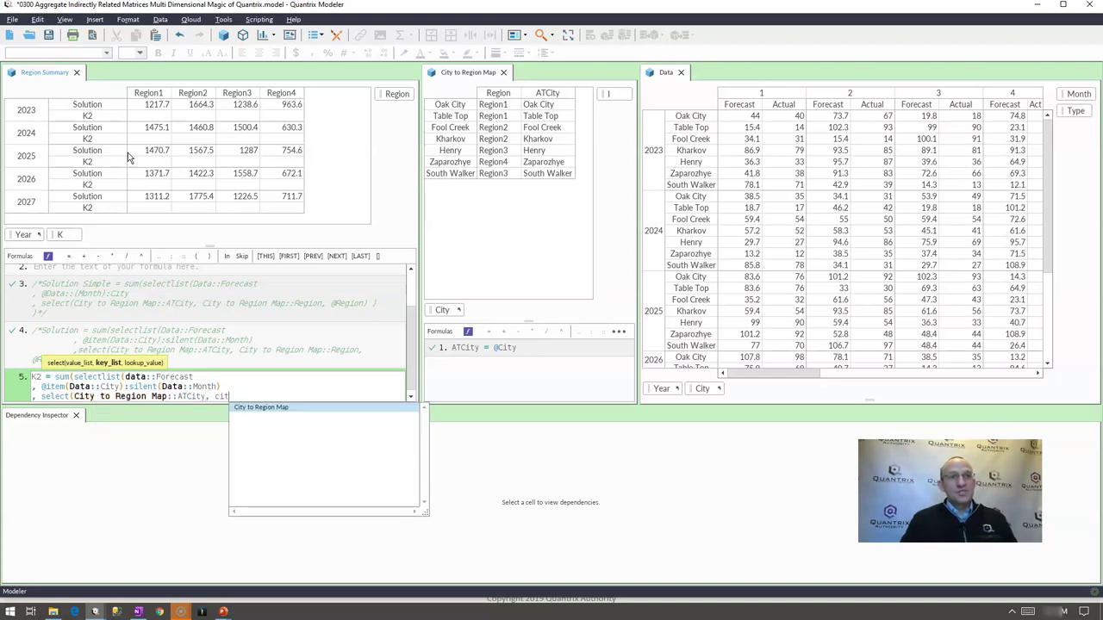
key("Return")
type("::")
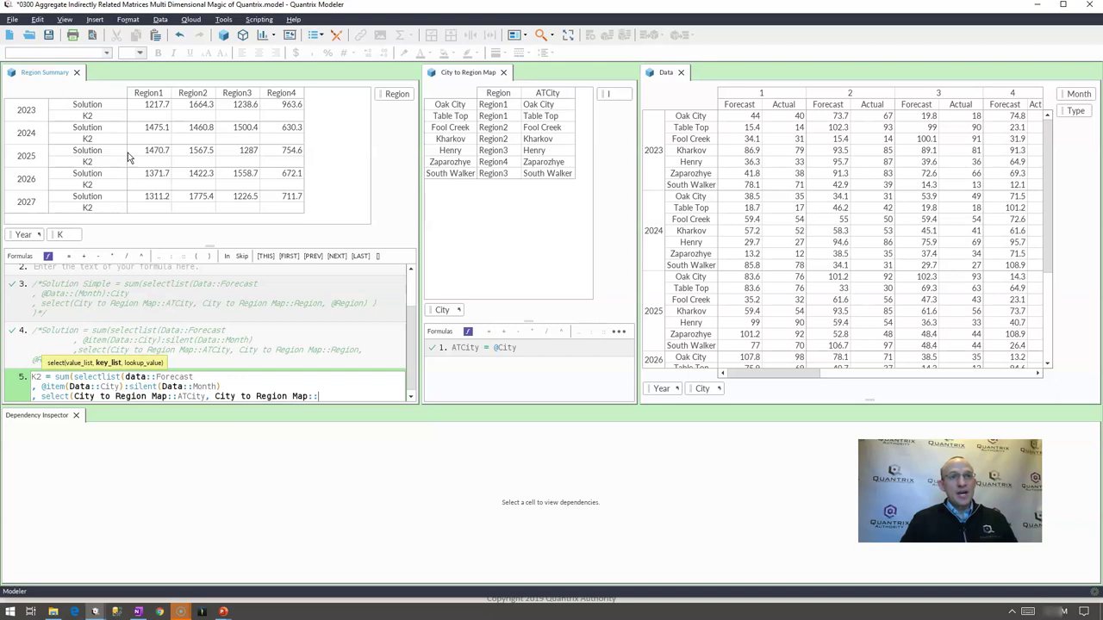
type("Fore")
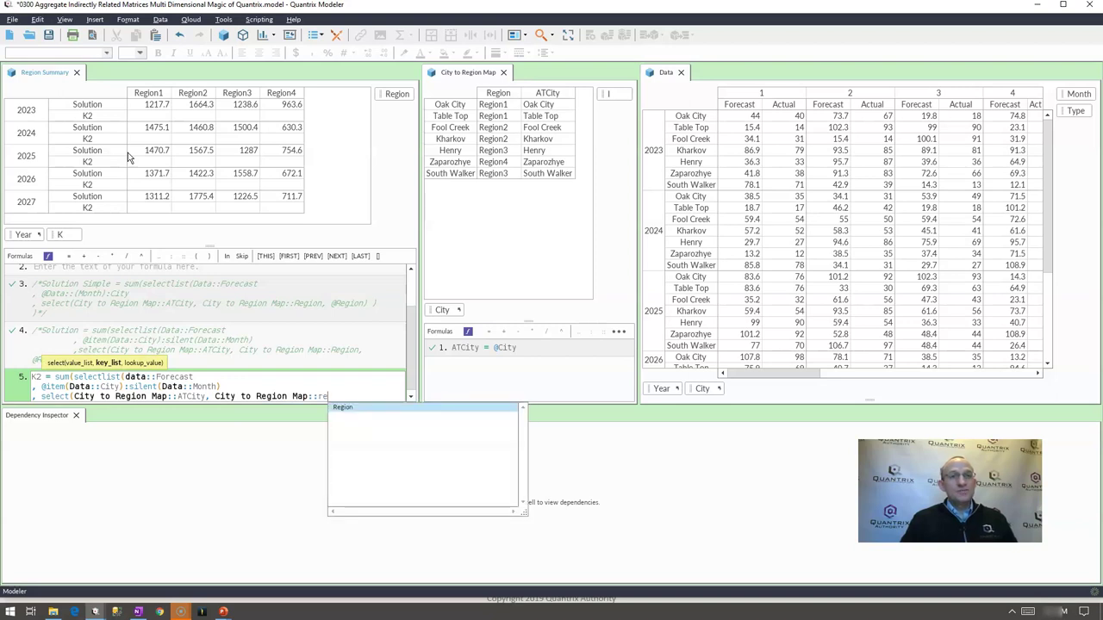
key("Return")
type(", @Reg")
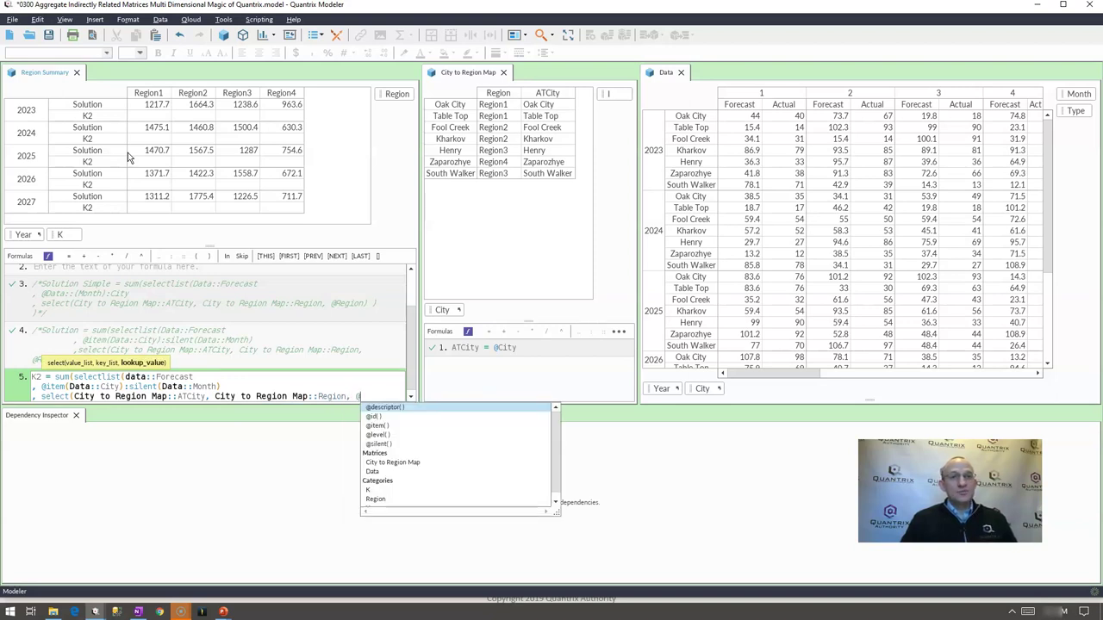
key("Return")
type(")")
key("Return")
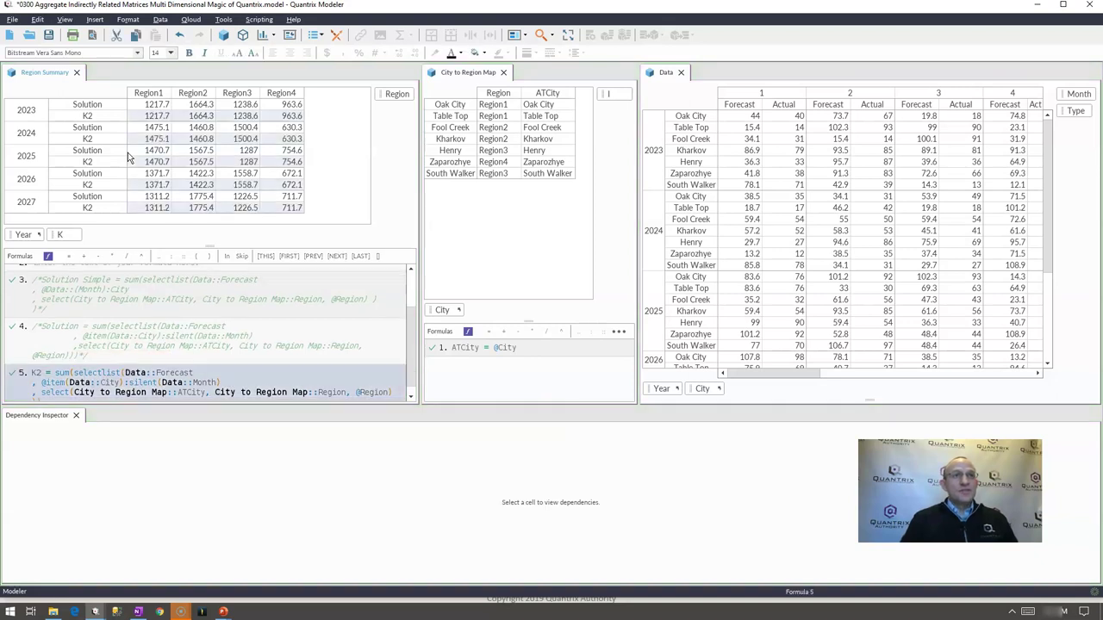
- Check the 2025 Region1 K2 value and move the K2 formula up to directly after Solution
left_click(157, 163)
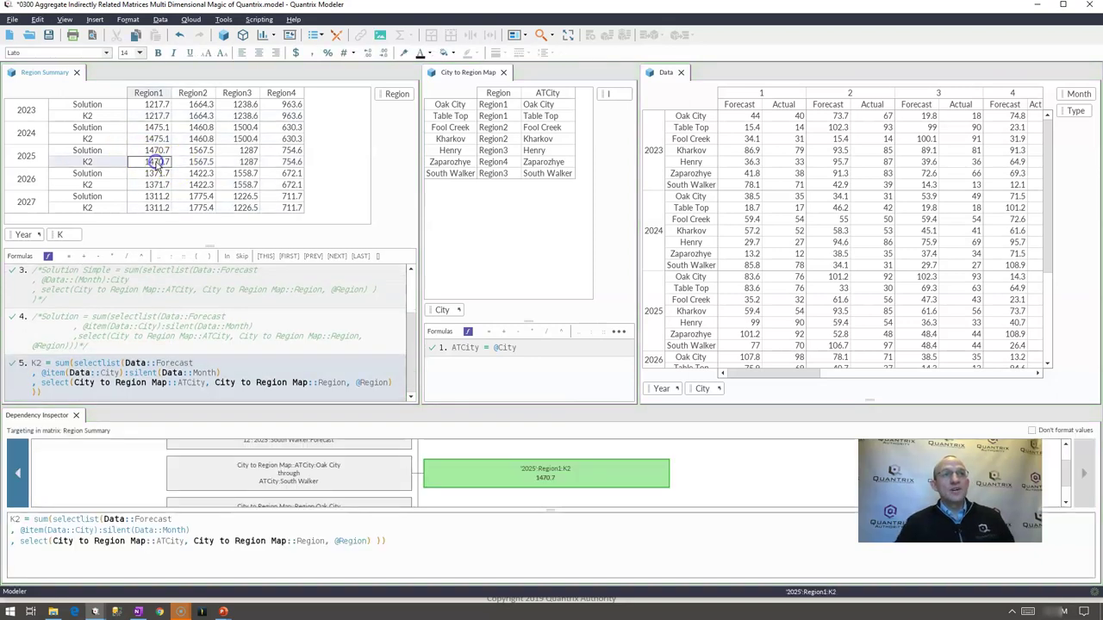
left_click(215, 365)
key("ctrl+Up")
key("ctrl+Up")
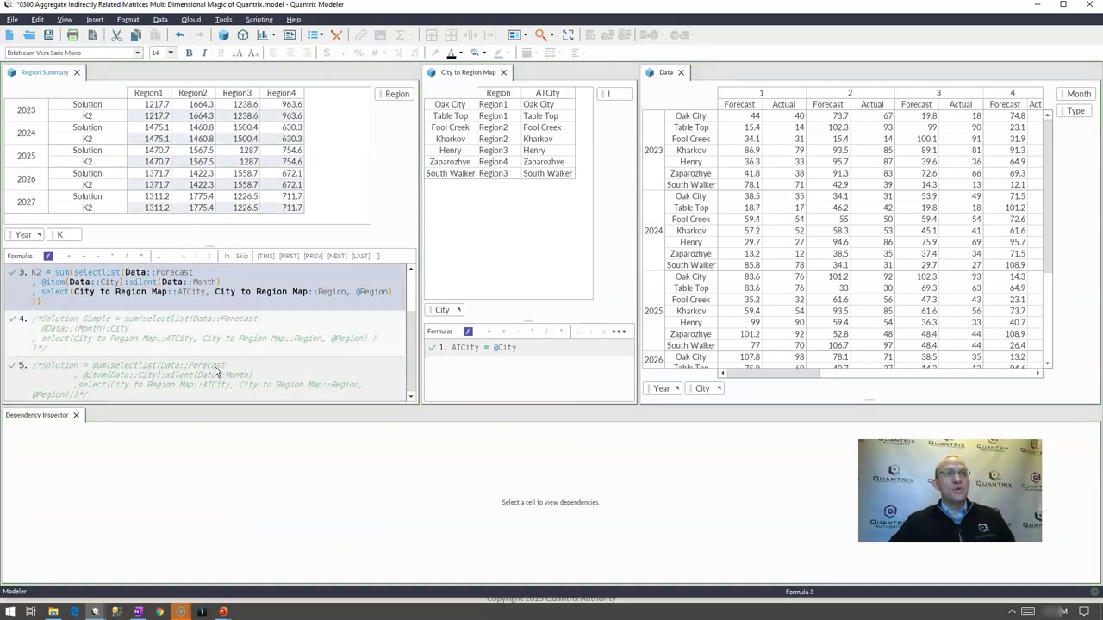
key("ctrl+Up")
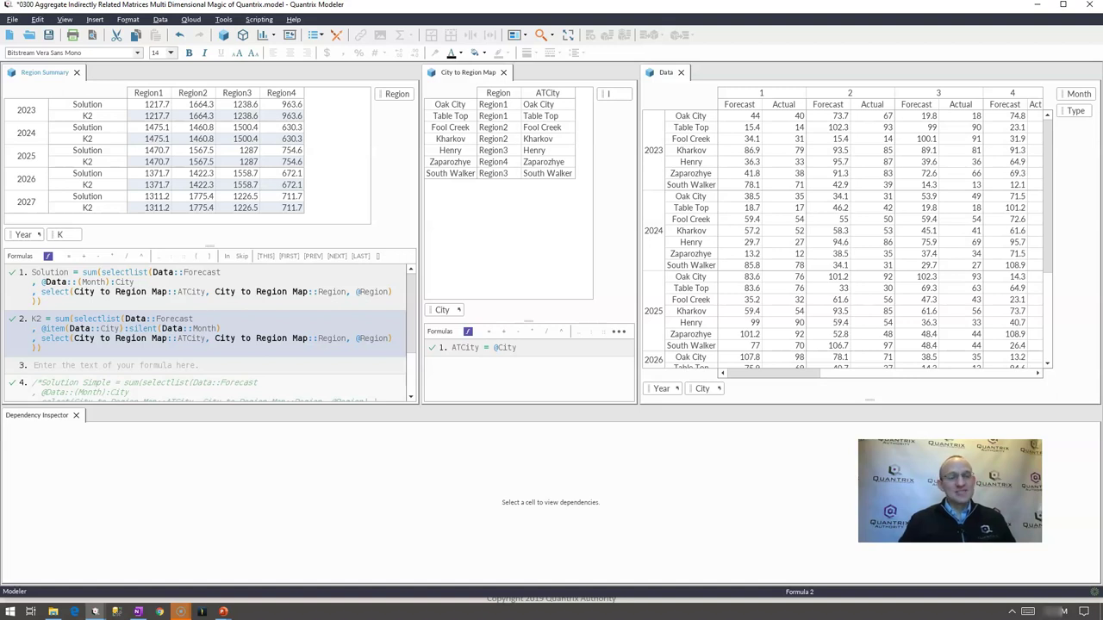
left_click(172, 373)
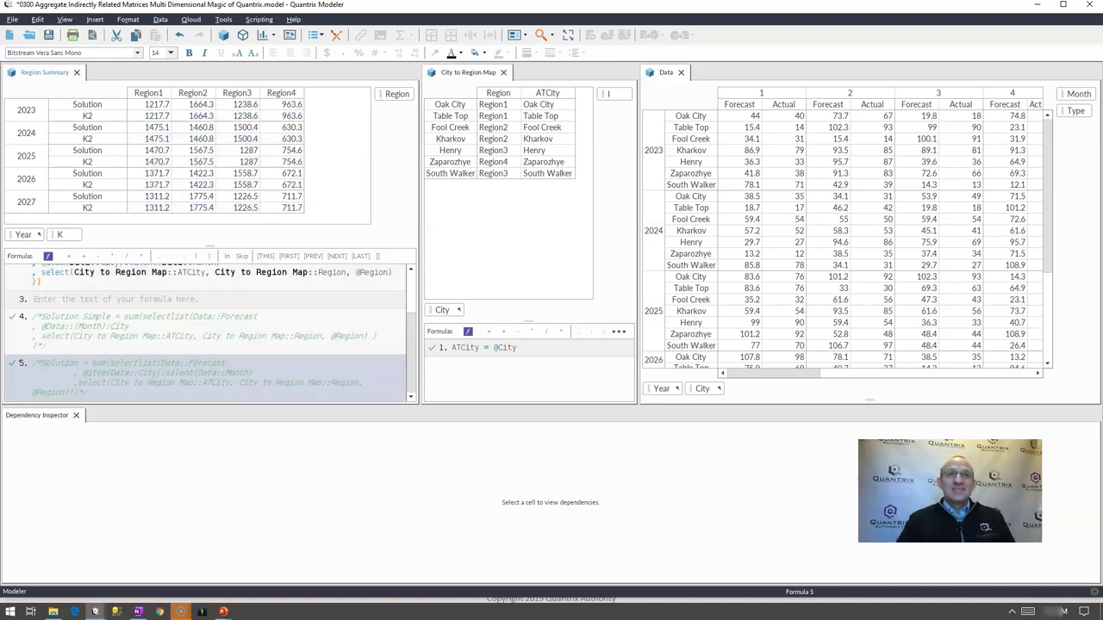